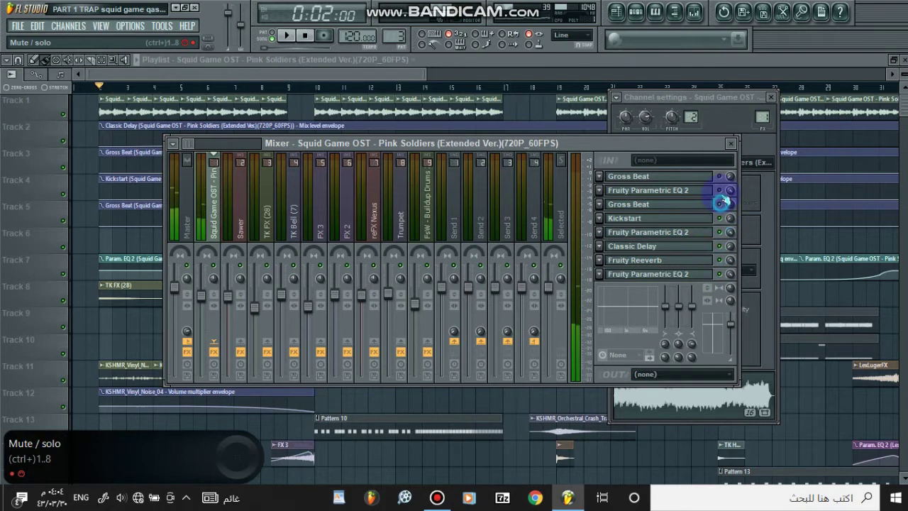
Stop playback and open the KSHMR_Vinyl_Noise_04 clip's channel settings on Track 11 to audition the sample
click(730, 59)
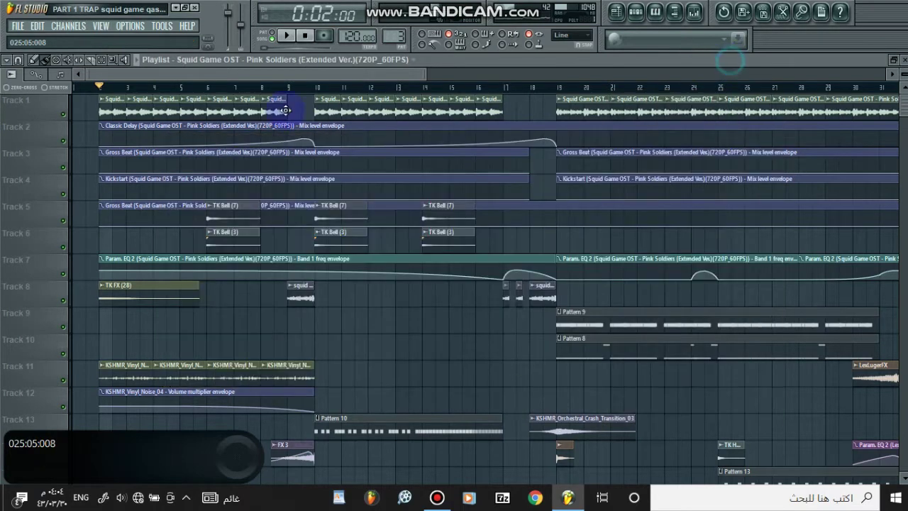
click(305, 36)
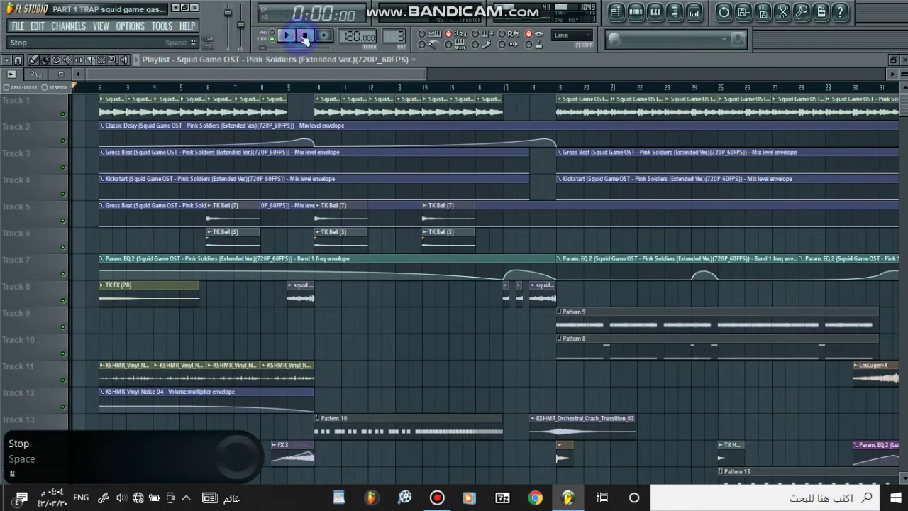
double_click(133, 370)
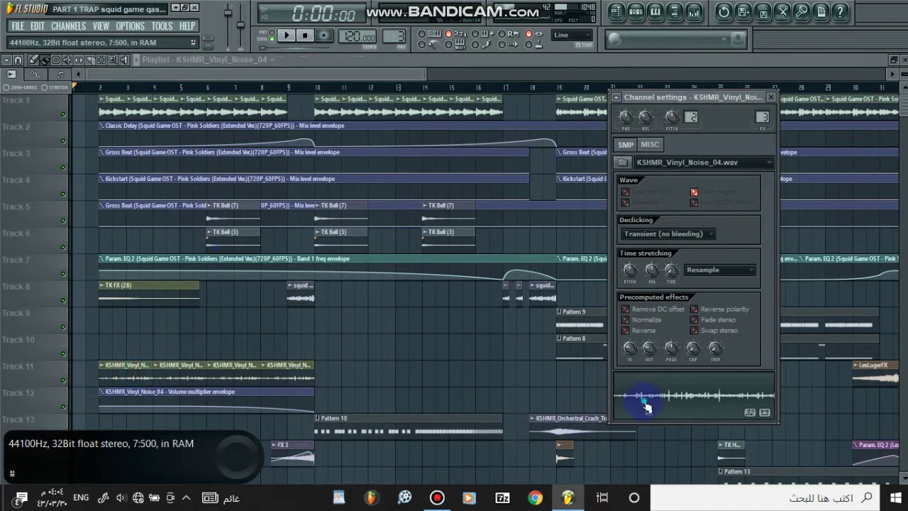
Open the TK FX (28) clip on Track 8 to check its sample, and close its channel settings
drag(427, 74, 477, 74)
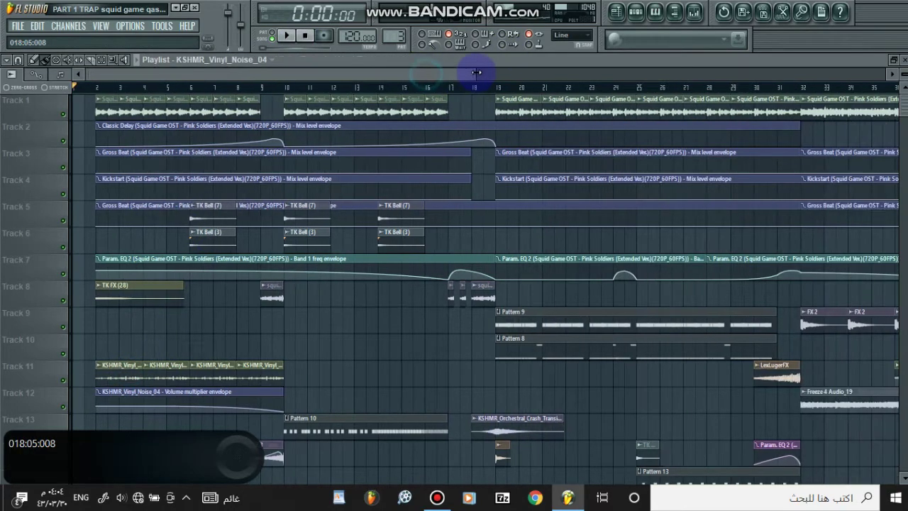
mouse_move(904, 113)
mouse_down()
mouse_move(903, 218)
mouse_move(904, 119)
mouse_up()
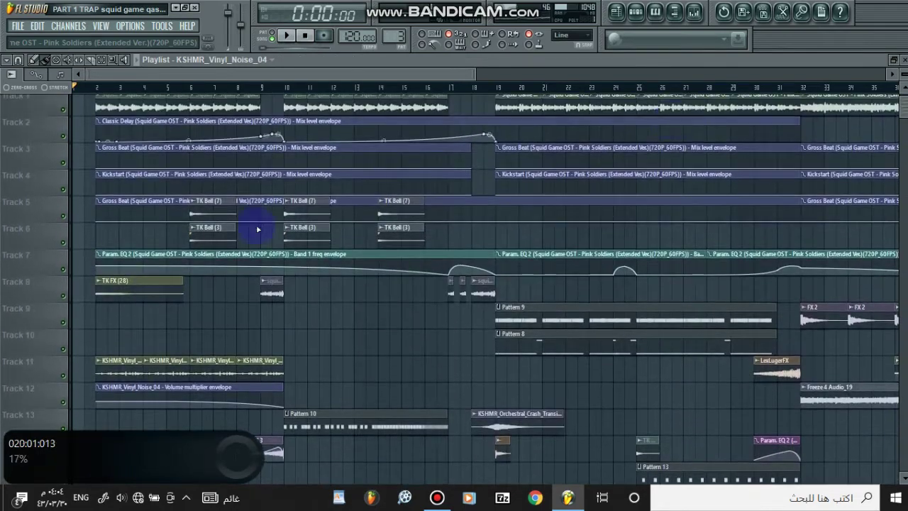
double_click(127, 292)
click(440, 74)
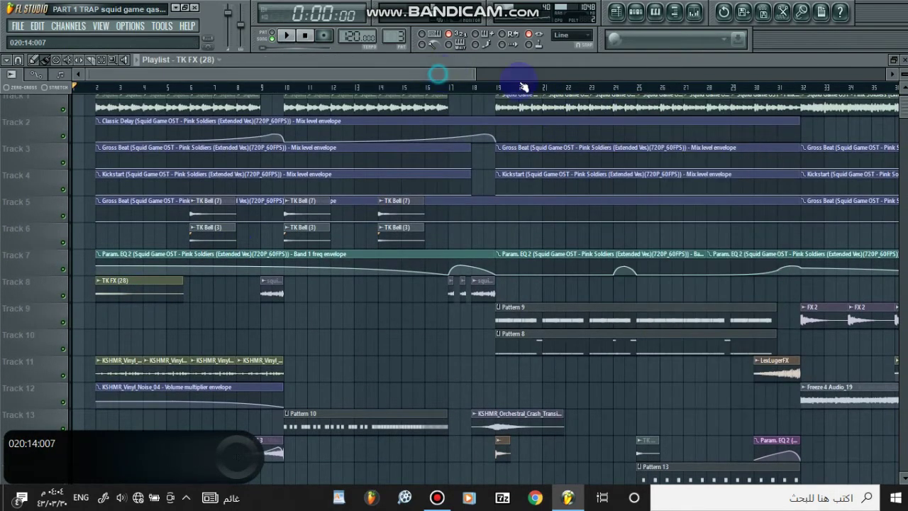
Open the antecipation_8 clip on Track 19 and audition its sample
scroll(163, 295, down, 10)
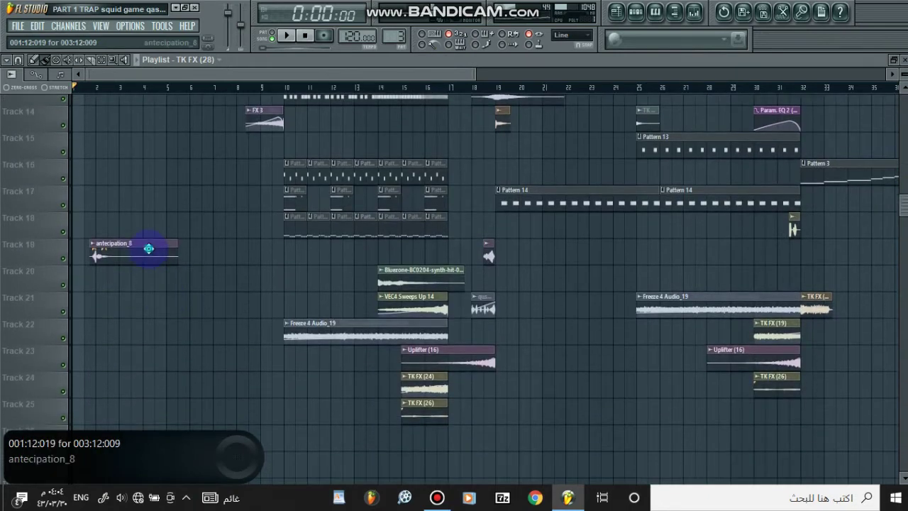
double_click(148, 249)
click(670, 388)
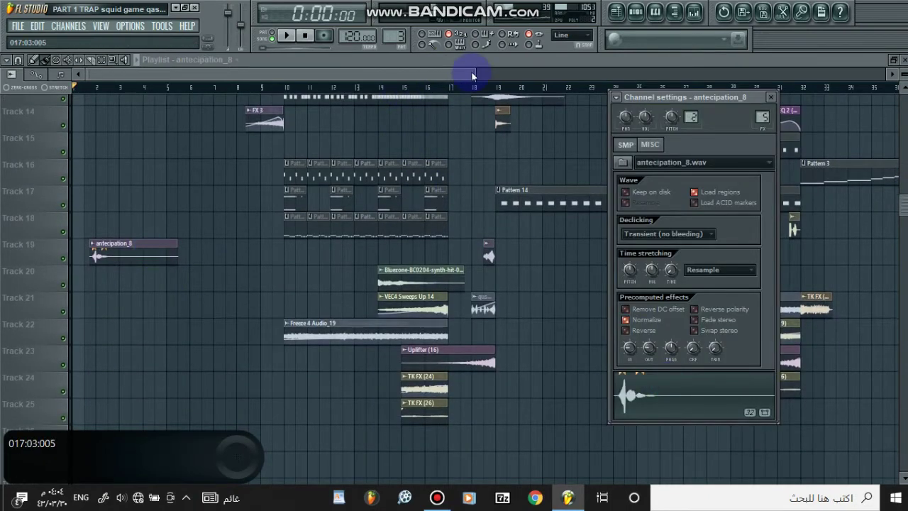
Open the channel settings of the TK Bell (7) and TK Bell (3) clips on Tracks 5 and 6
drag(474, 72, 383, 74)
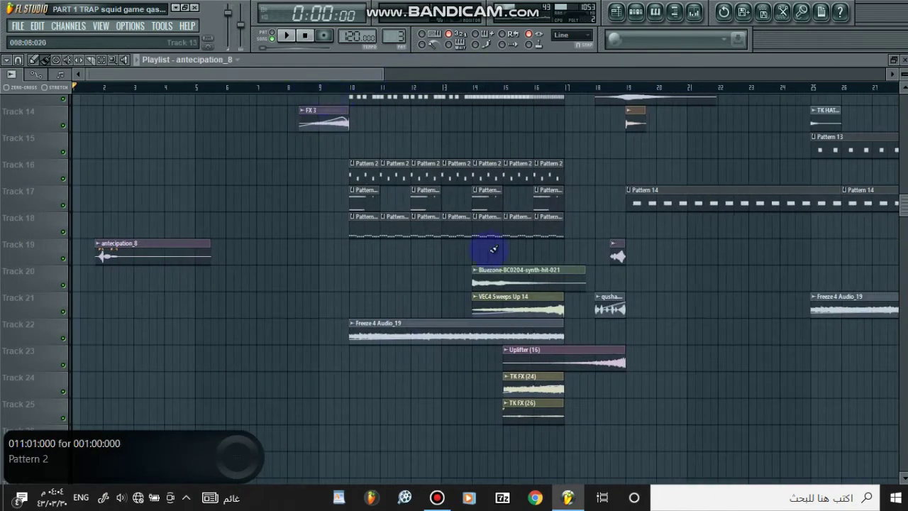
scroll(454, 284, up, 10)
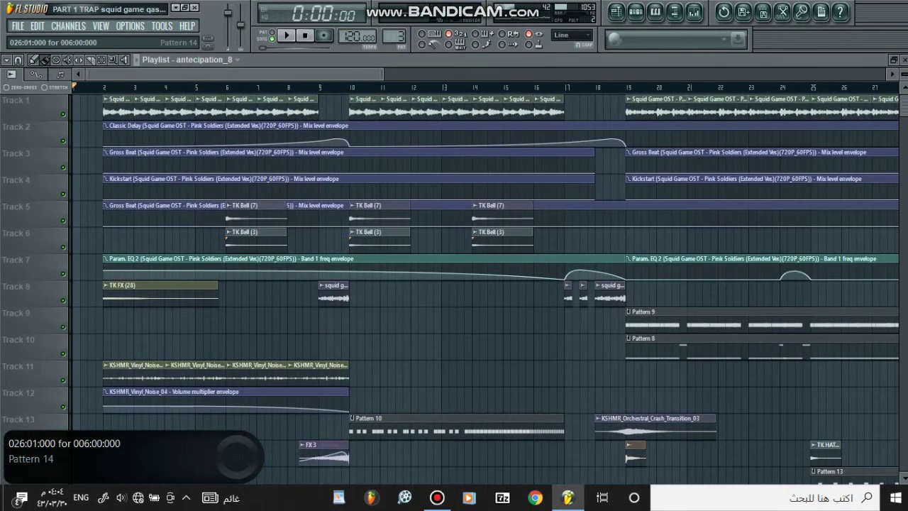
double_click(261, 209)
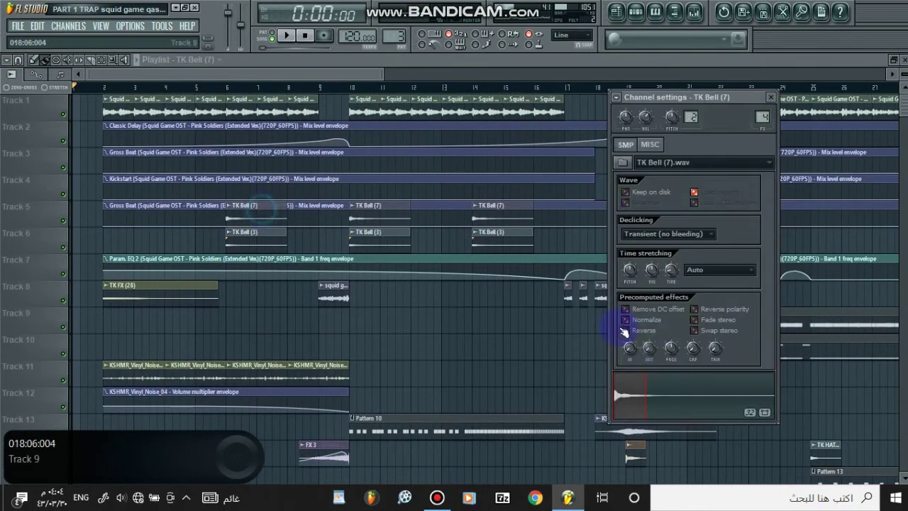
double_click(268, 243)
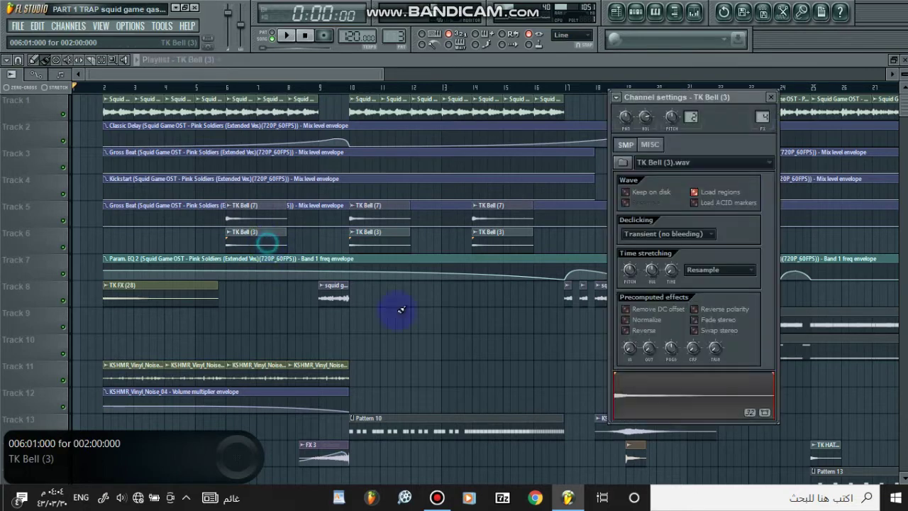
Open the FX 3 clip on Track 14, audition its sample, and close its channel settings
double_click(337, 449)
click(652, 398)
click(362, 73)
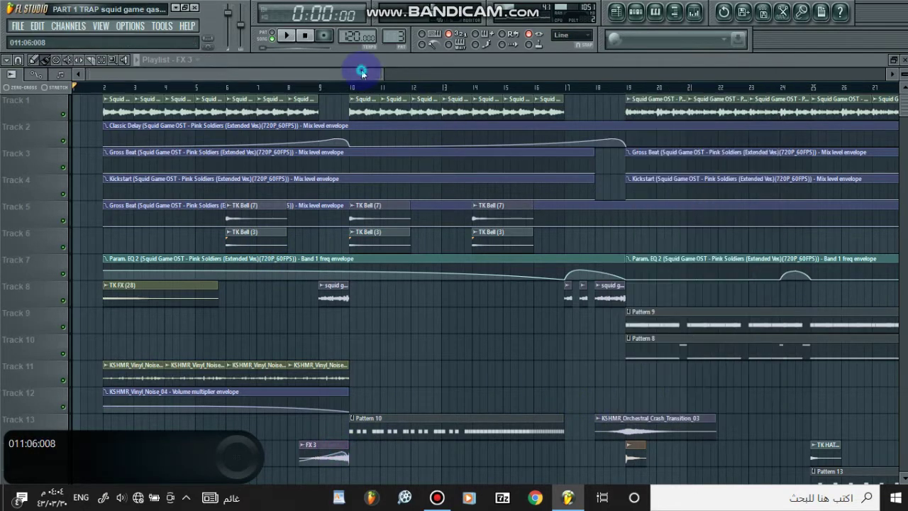
Audition the reversed squid game qasha 2021 clip on Track 8 and open the Freeze 4 Audio_19 clip on Track 22
scroll(484, 148, down, 5)
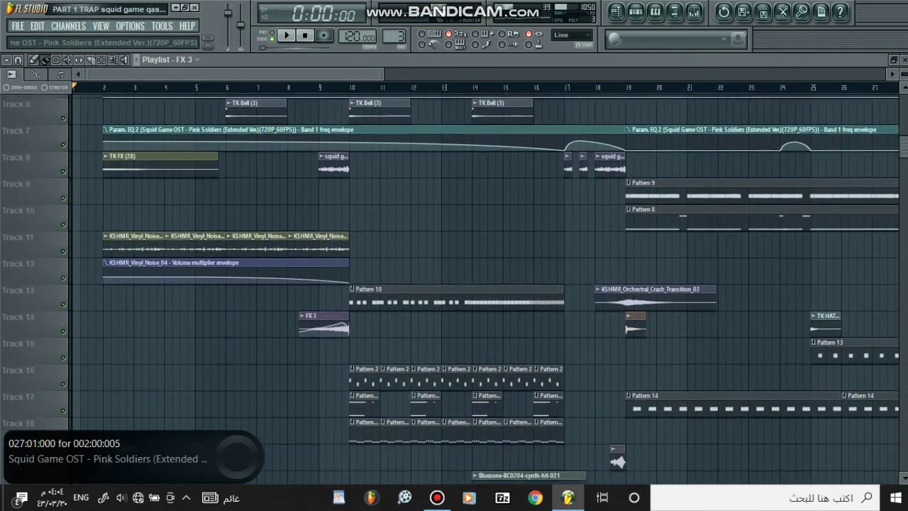
double_click(343, 156)
click(665, 403)
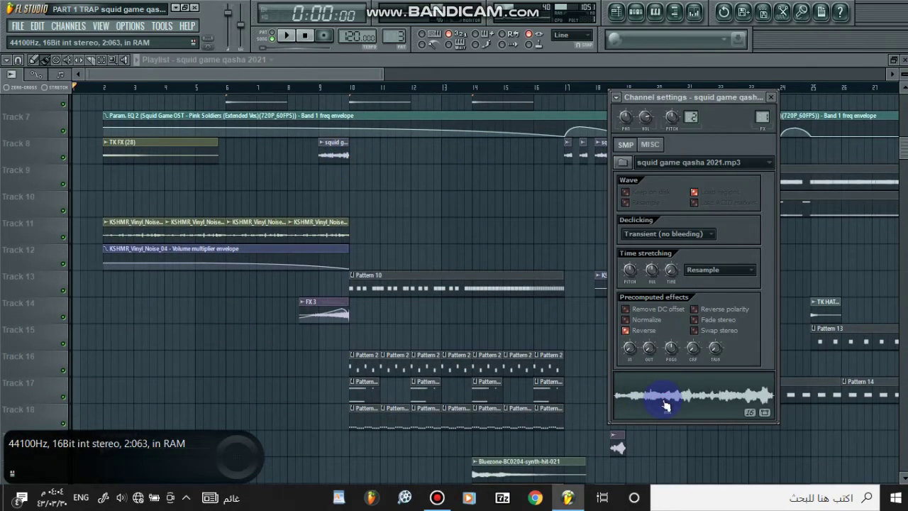
click(367, 69)
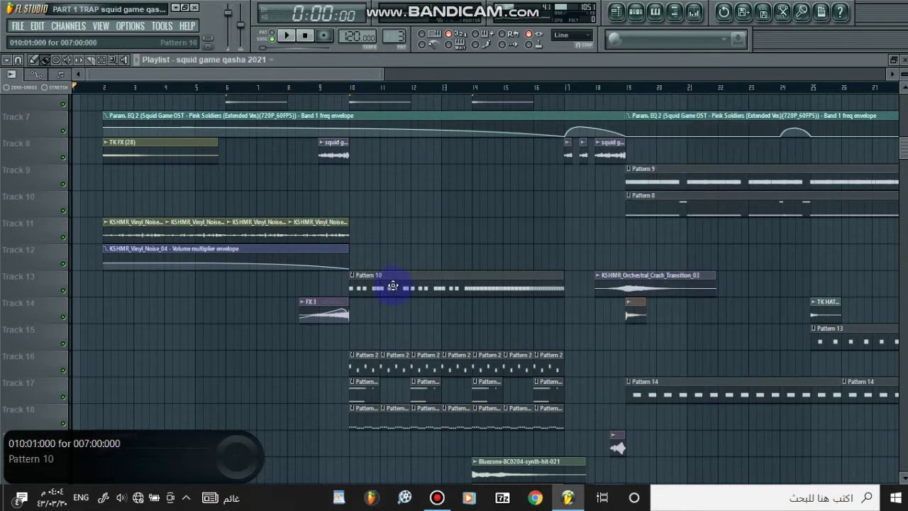
scroll(371, 200, down, 7)
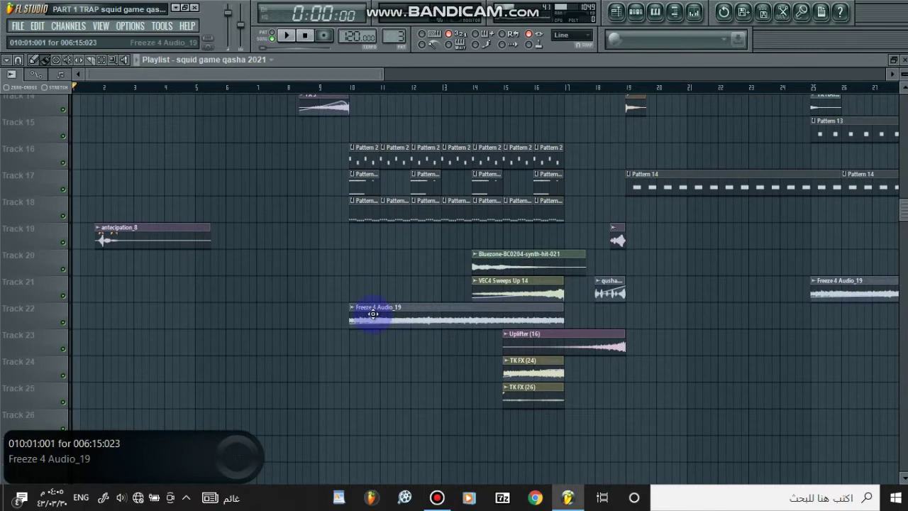
double_click(373, 314)
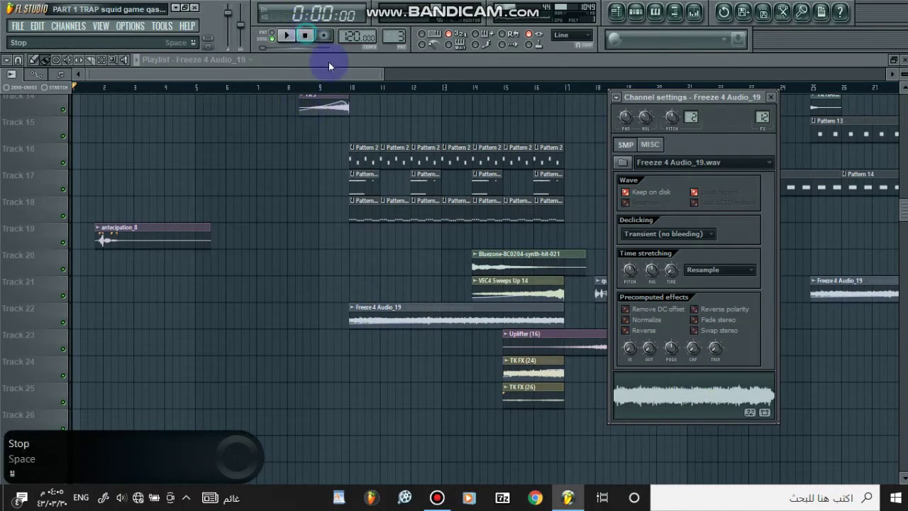
Open Pattern 2's reFX Nexus notes in the piano roll, play them in pattern mode, and return to the playlist
double_click(356, 157)
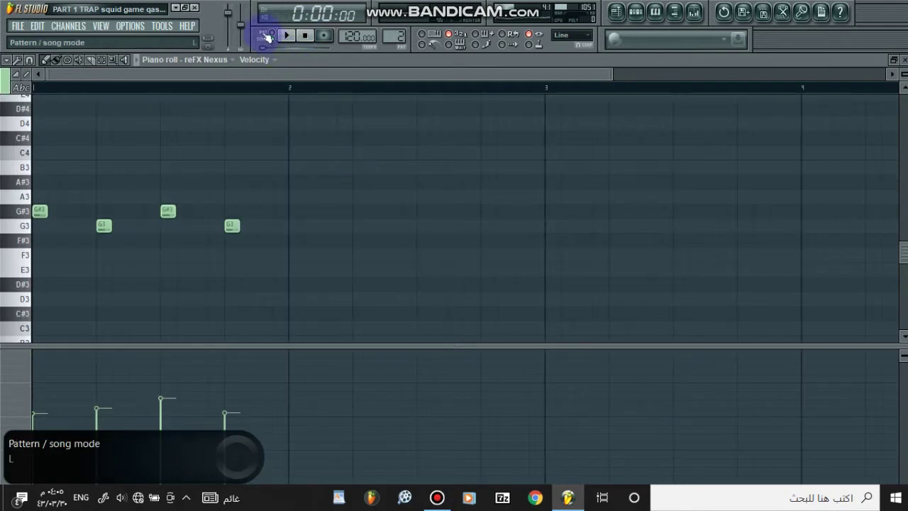
click(272, 33)
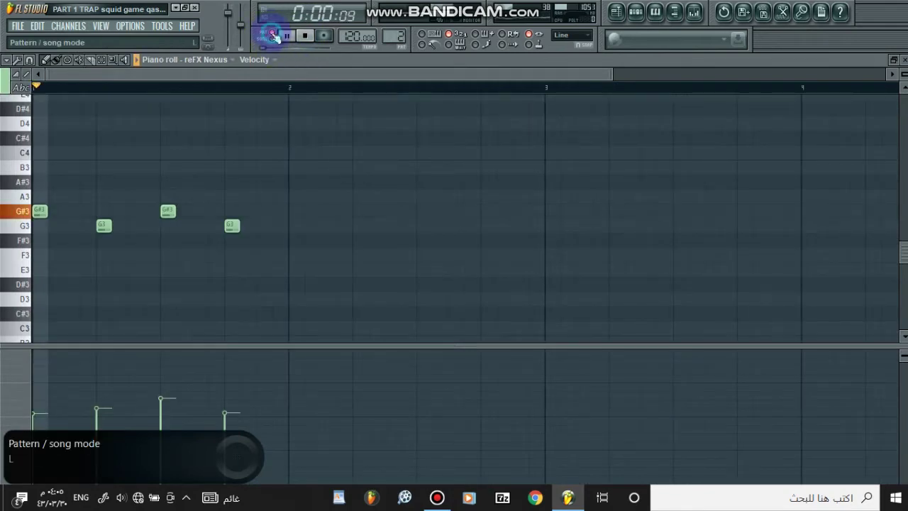
click(904, 61)
click(707, 64)
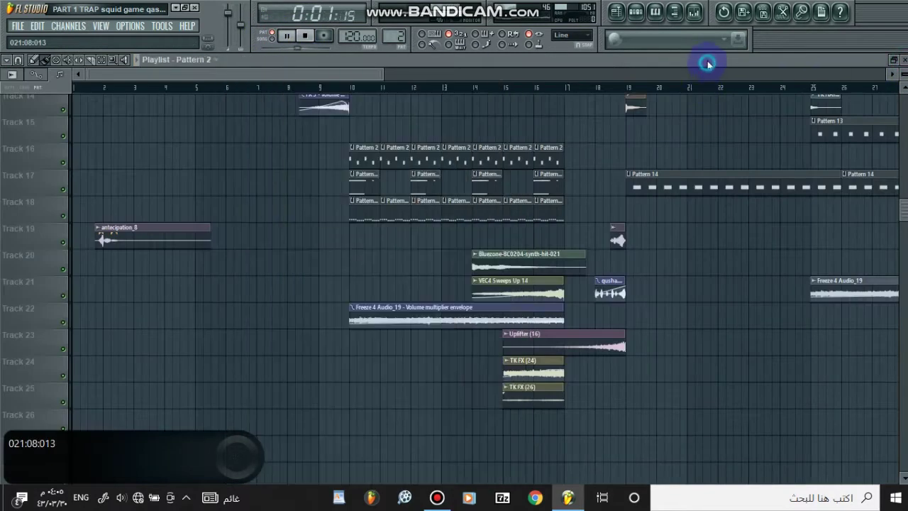
View Pattern 11's Flute notes and mute and unmute the Flute channel during playback to compare it with the Trumpet
double_click(373, 183)
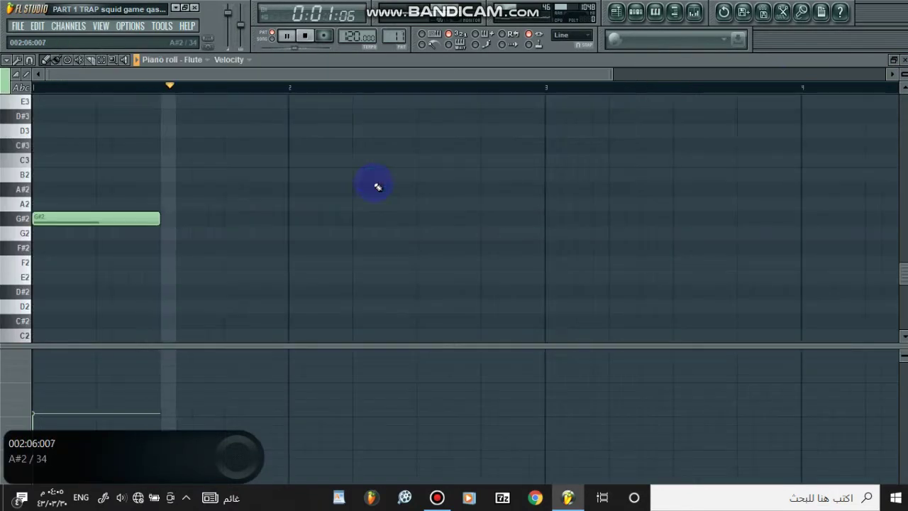
click(905, 61)
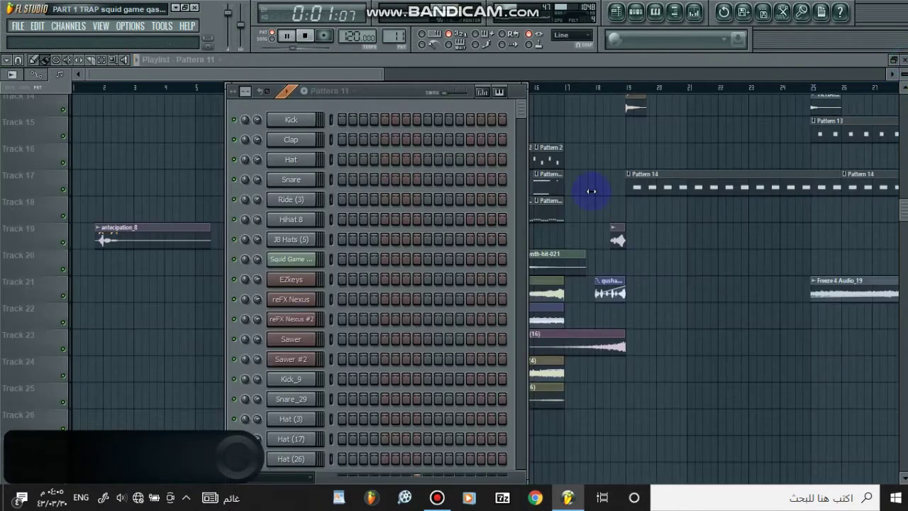
scroll(522, 237, up, 3)
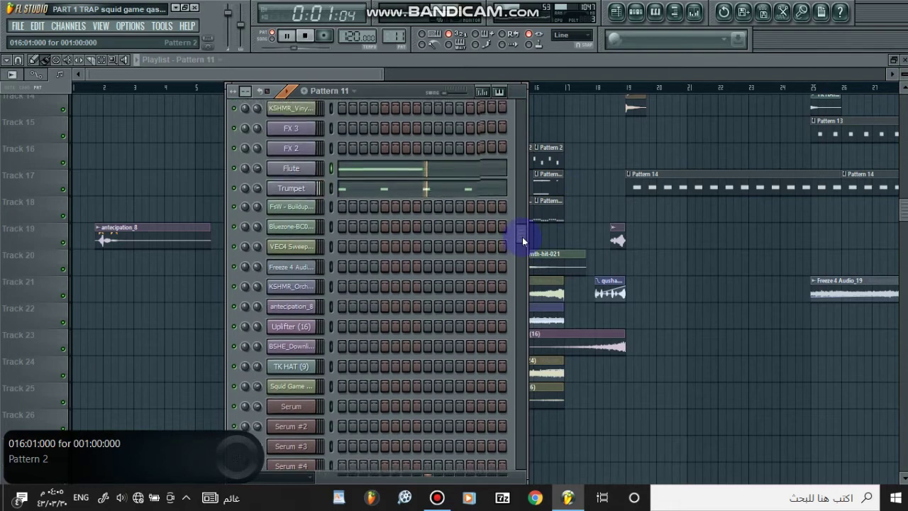
click(237, 171)
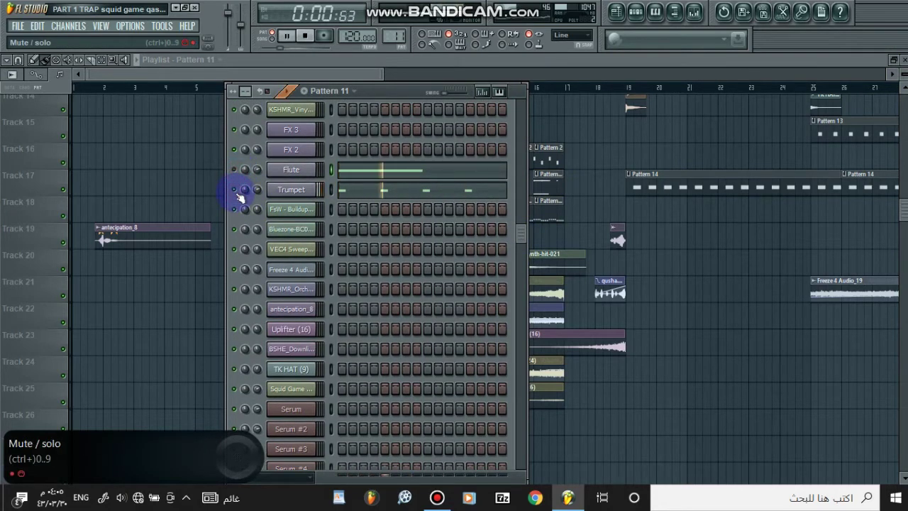
click(240, 164)
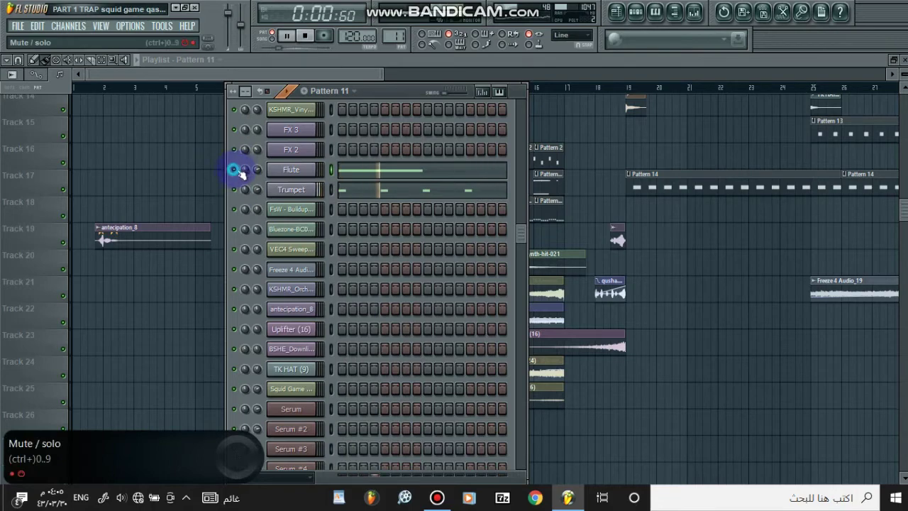
Stop playback, open the Spire channel used in Pattern 11, and close its windows
key(space)
drag(523, 227, 523, 402)
click(290, 312)
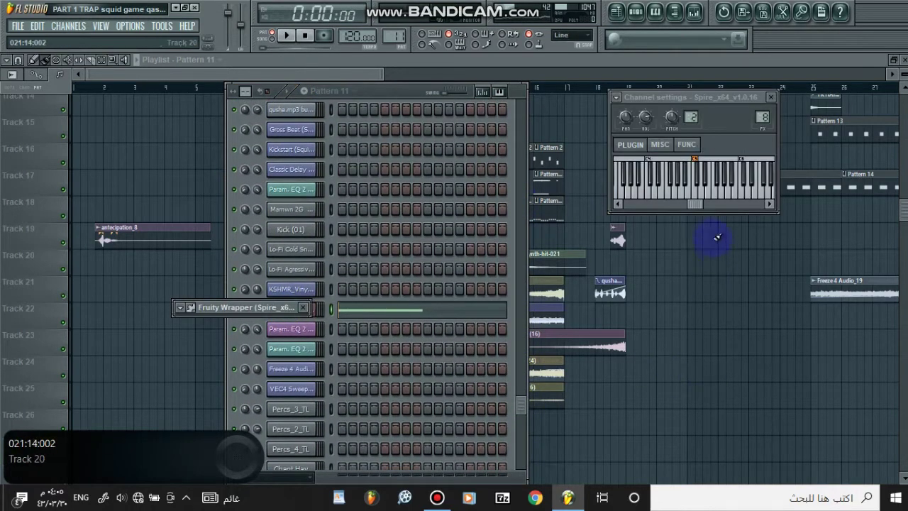
click(567, 58)
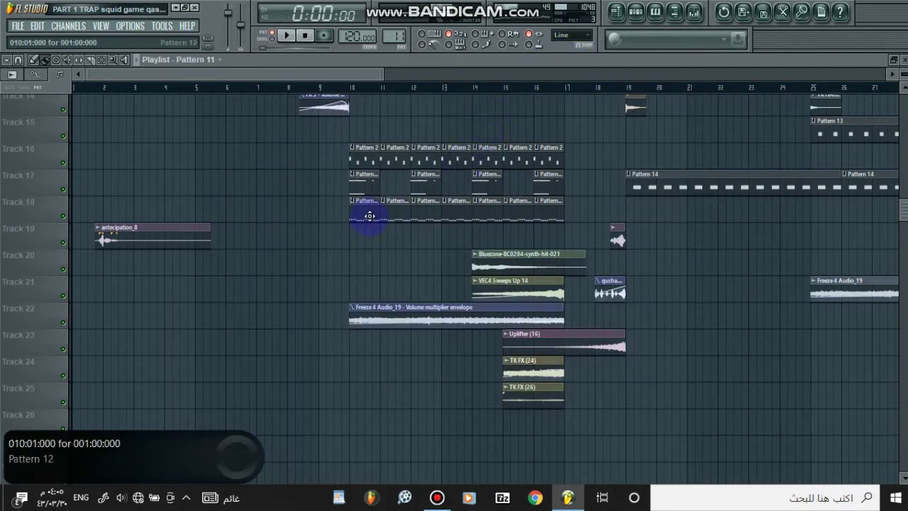
Play Pattern 12 and view its reFX Nexus #2 notes in the piano roll
click(636, 12)
drag(521, 410, 522, 113)
click(475, 278)
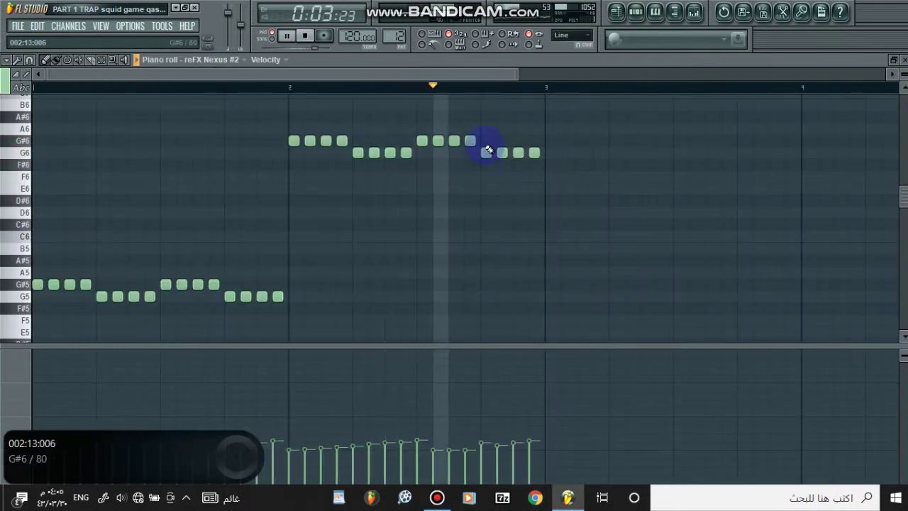
click(858, 60)
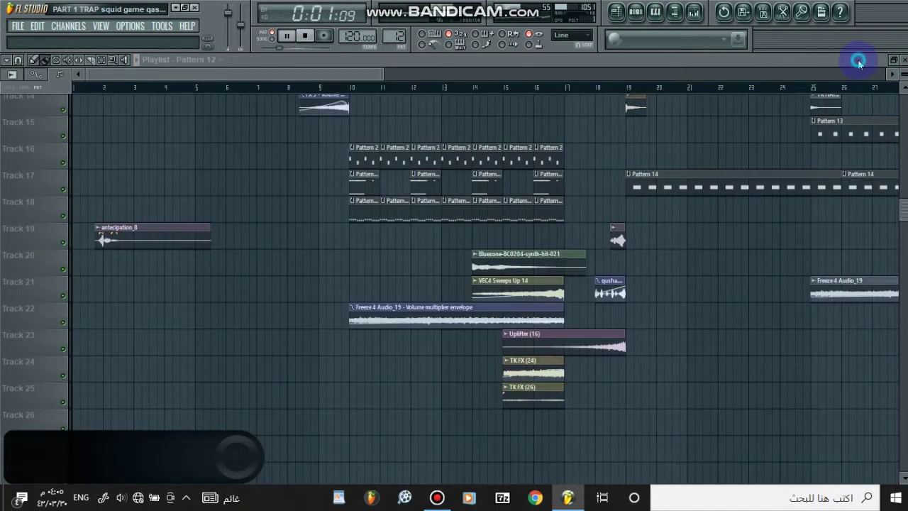
Play Pattern 10 from Track 13 and view the full length of its Lo-Fi Agressive Snare notes in the piano roll
drag(904, 209, 903, 136)
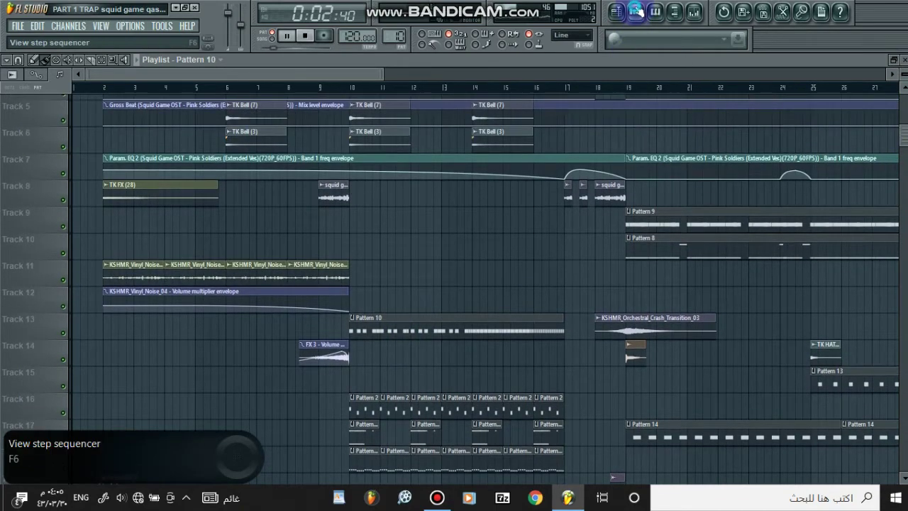
click(636, 10)
drag(520, 122, 519, 411)
click(433, 249)
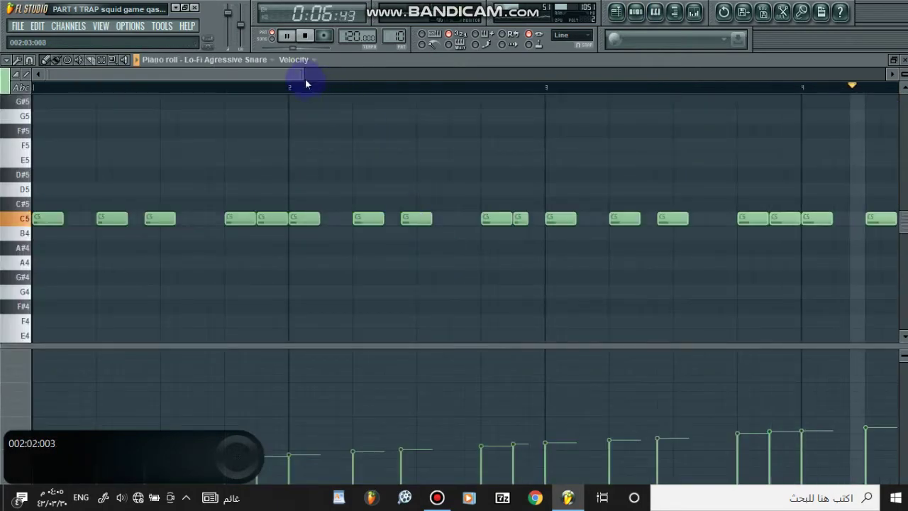
drag(305, 74, 712, 134)
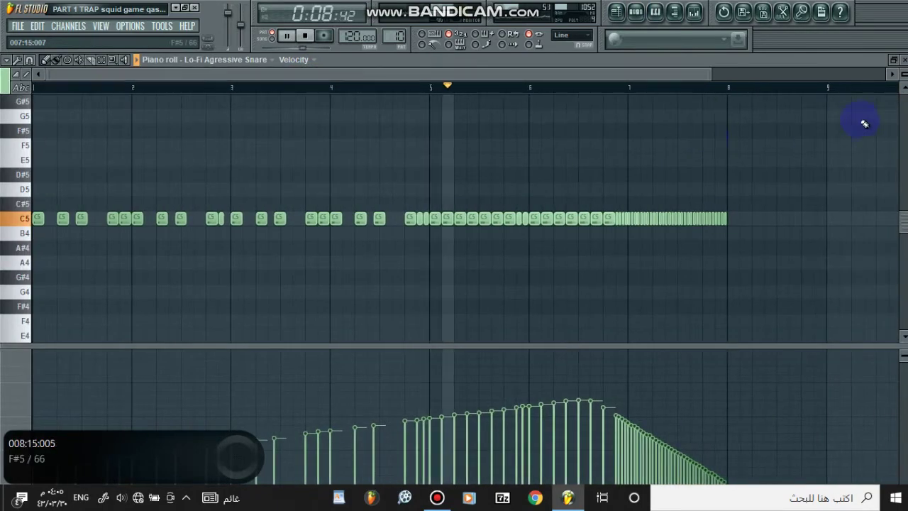
click(636, 10)
click(902, 59)
Show the mixer effects on the Lo-Fi Cold Snare track, then close the windows and stop playback
click(694, 11)
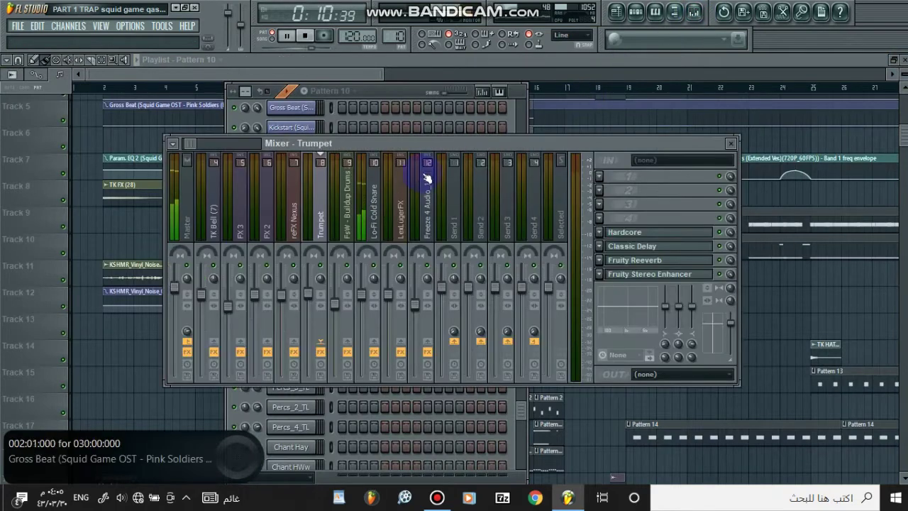
click(376, 199)
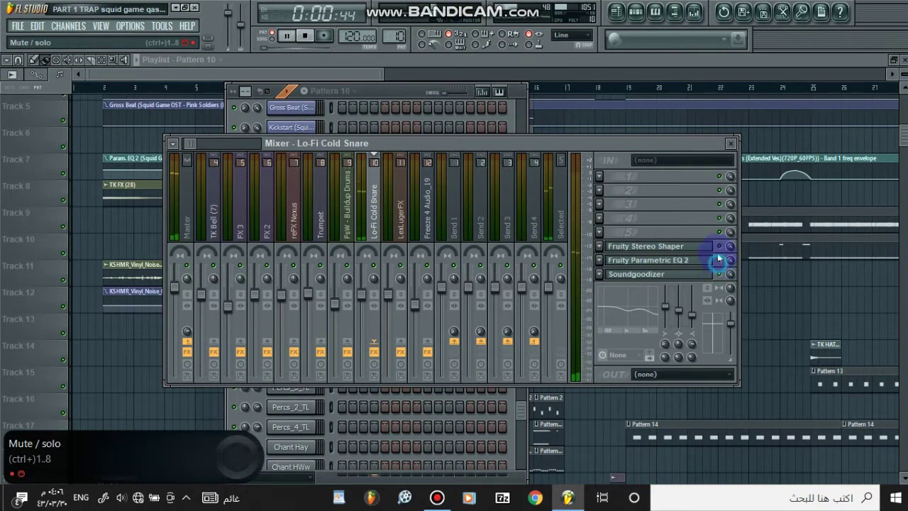
click(706, 60)
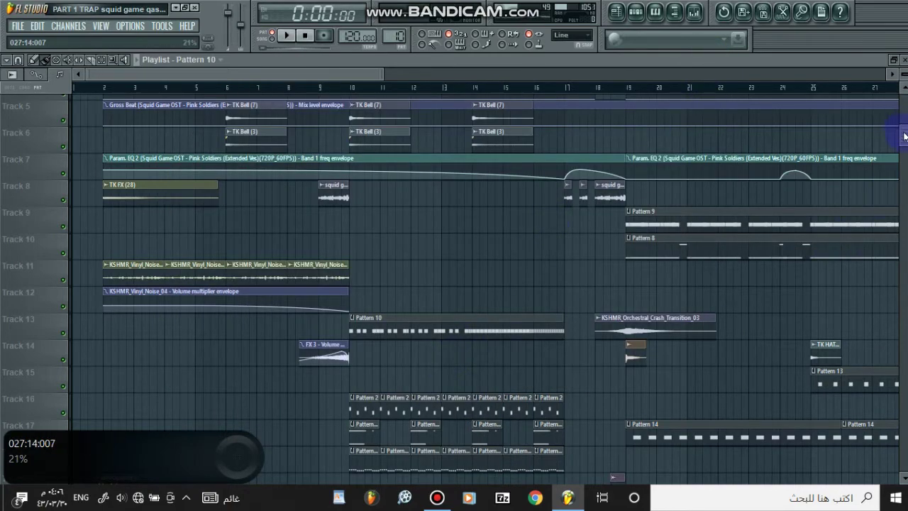
Go to the section from bar 17 in song mode and solo Track 23 to isolate Uplifter (16)
drag(906, 150, 906, 82)
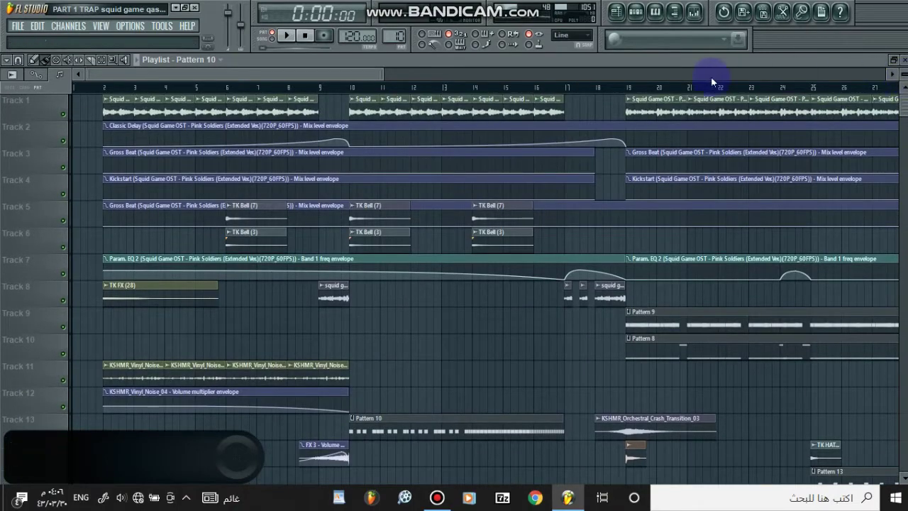
drag(386, 71, 463, 70)
key(space)
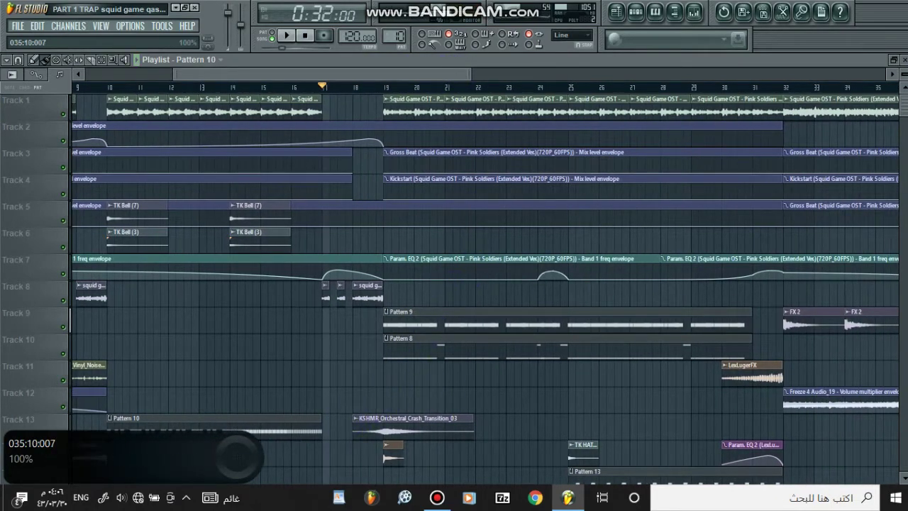
drag(904, 107, 906, 222)
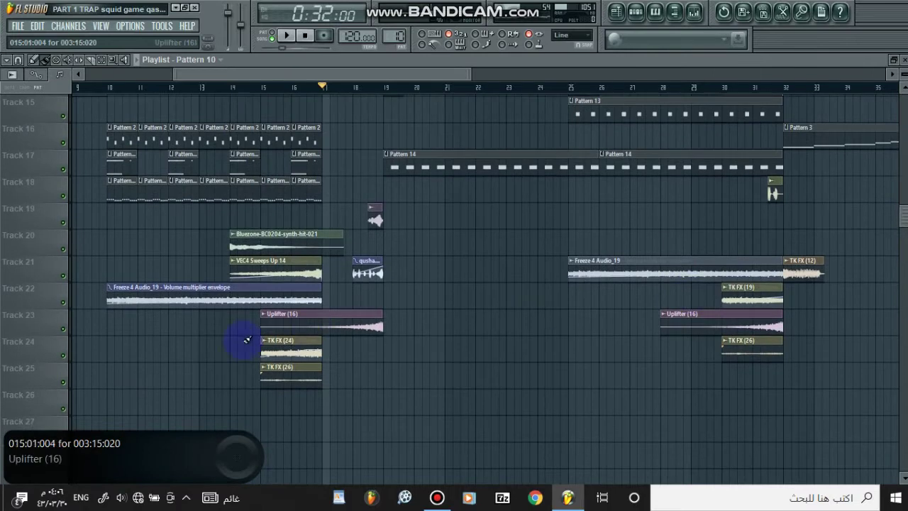
right_click(64, 329)
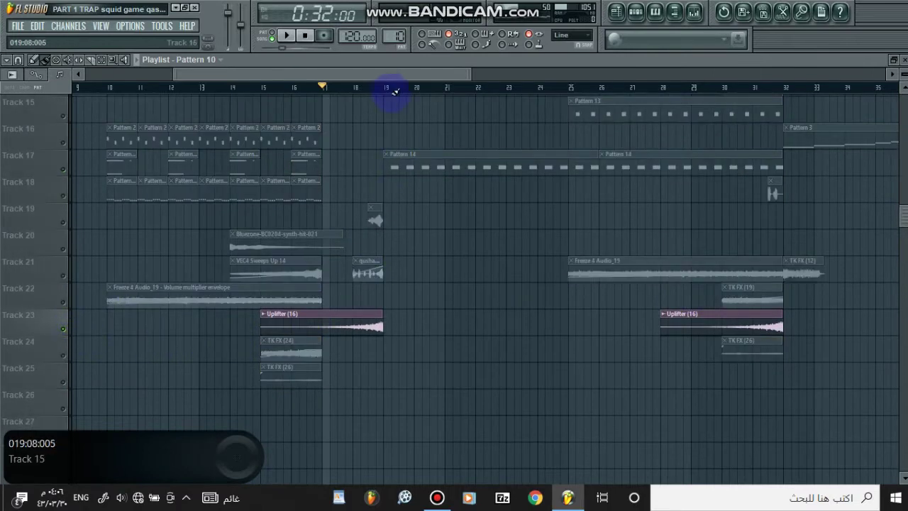
Unmute Track 21 alongside Track 23, replay both from just before bar 18, and stop playback
click(63, 276)
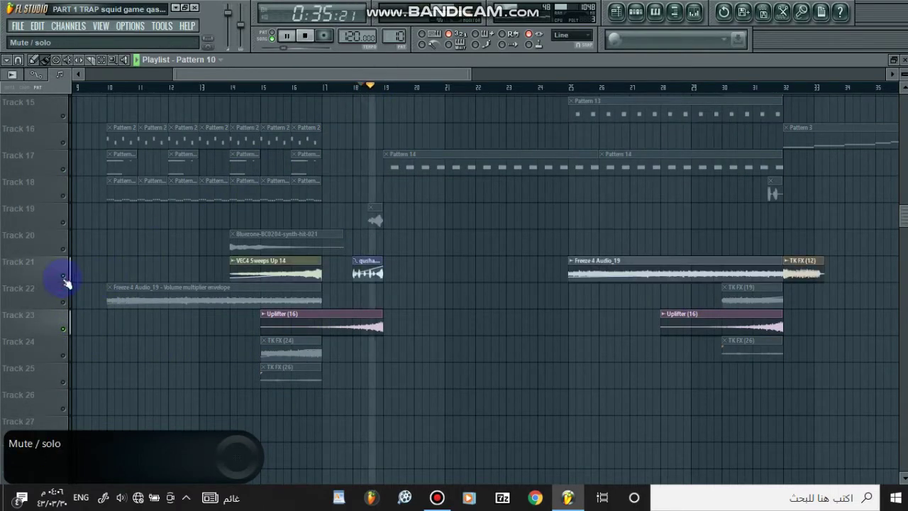
key(space)
click(348, 90)
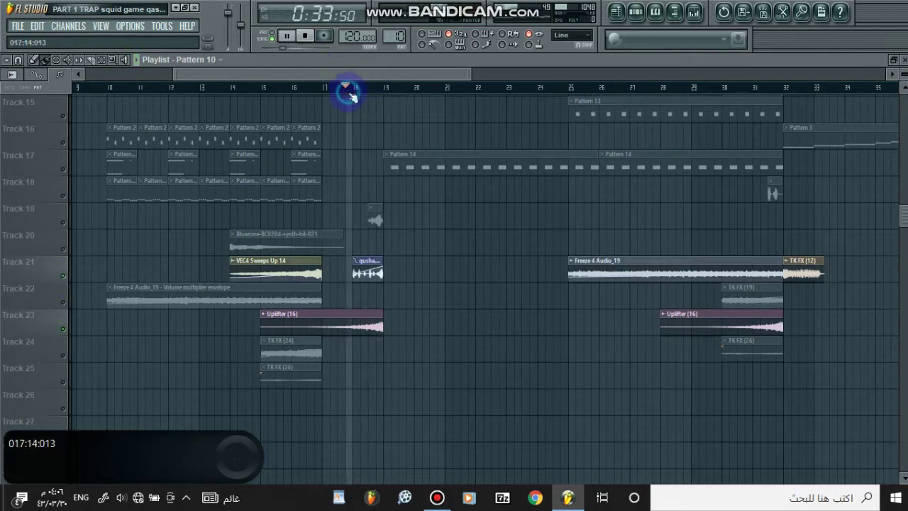
key(space)
Restore all playlist tracks to unmuted by soloing and unsoloing Track 5
drag(904, 216, 903, 106)
right_click(63, 221)
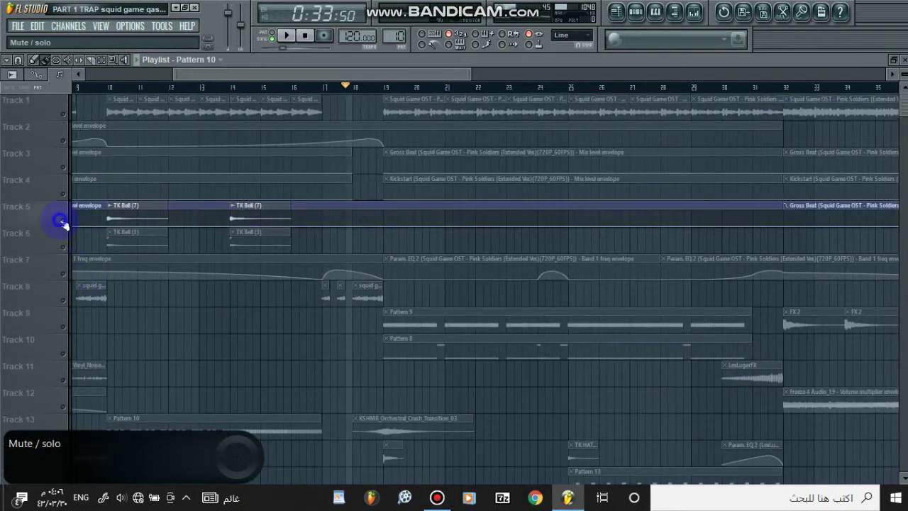
right_click(62, 222)
Play the song from bar 19 with Track 9 and Track 10 muted
click(383, 89)
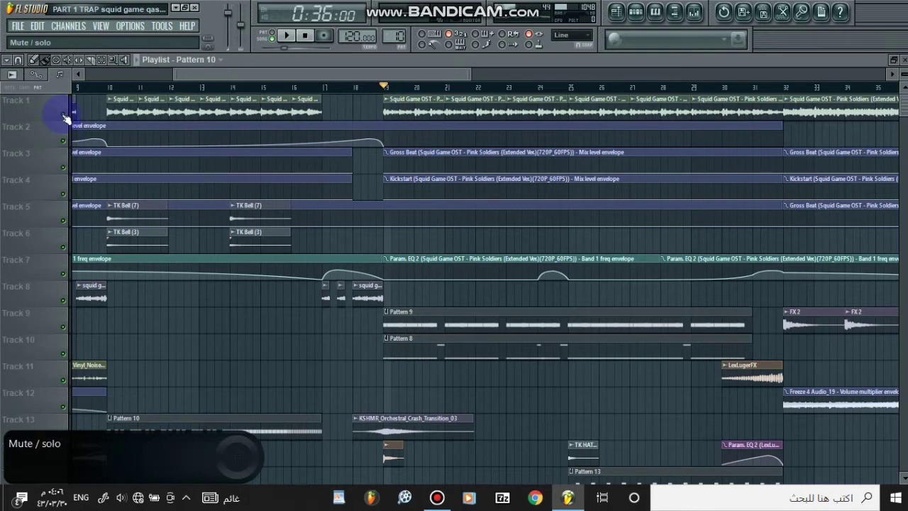
click(63, 329)
click(63, 353)
key(space)
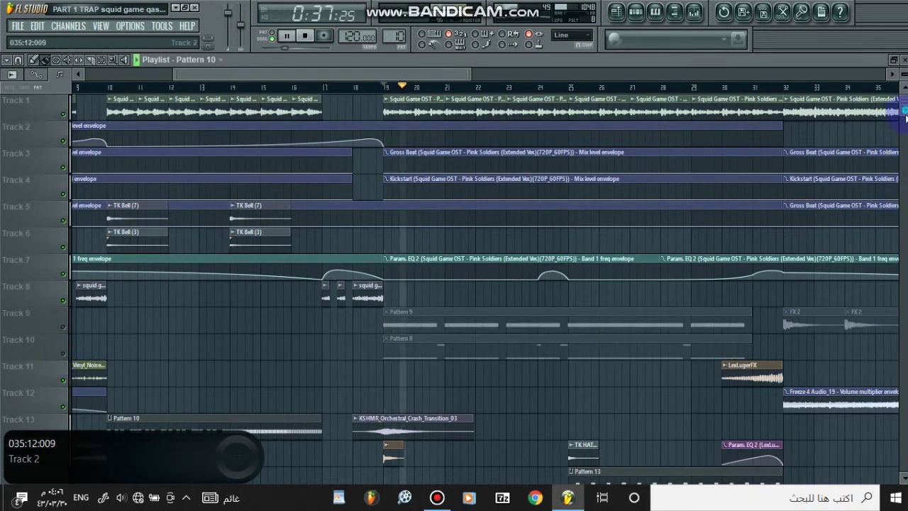
Solo Track 17 during playback and view the full length of Pattern 14's notes in the piano roll
scroll(116, 227, down, 12)
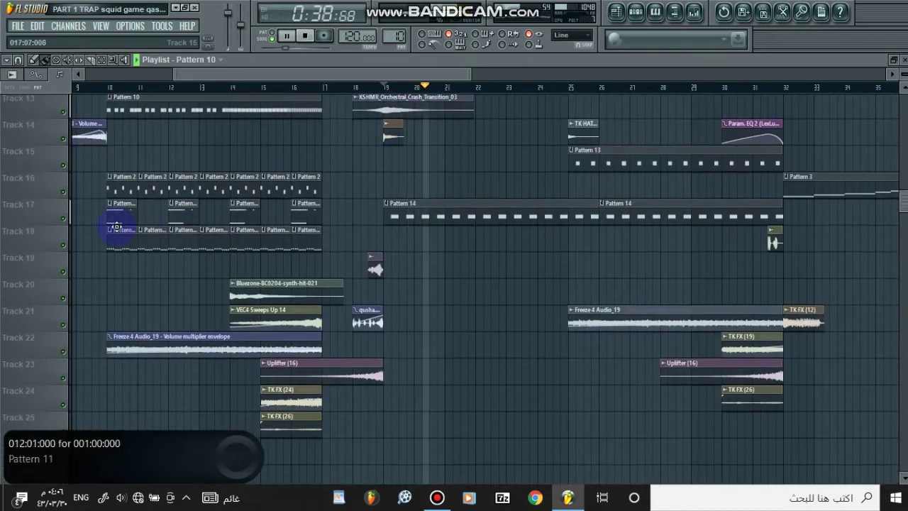
right_click(64, 218)
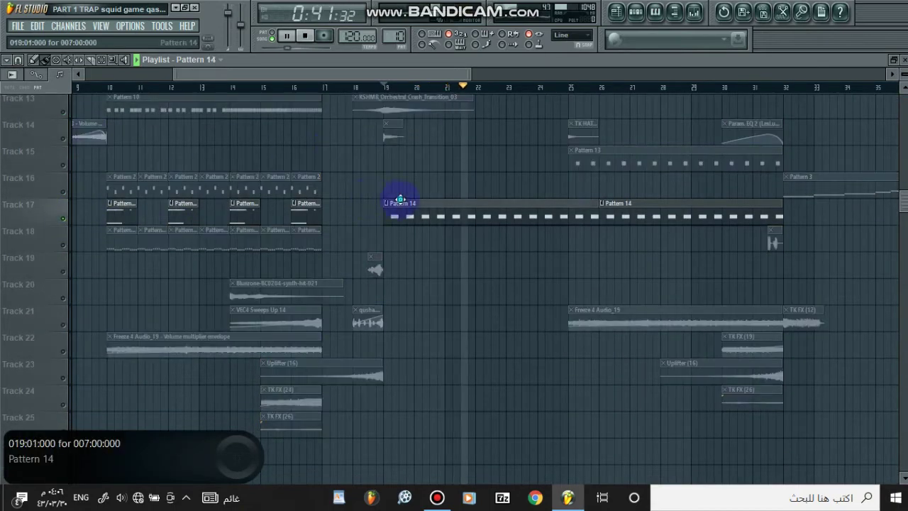
double_click(400, 202)
drag(300, 75, 795, 106)
click(904, 60)
Show the Chant Hay and Chant HWw channels used in Pattern 14, then hide the channels and stop playback
key(Escape)
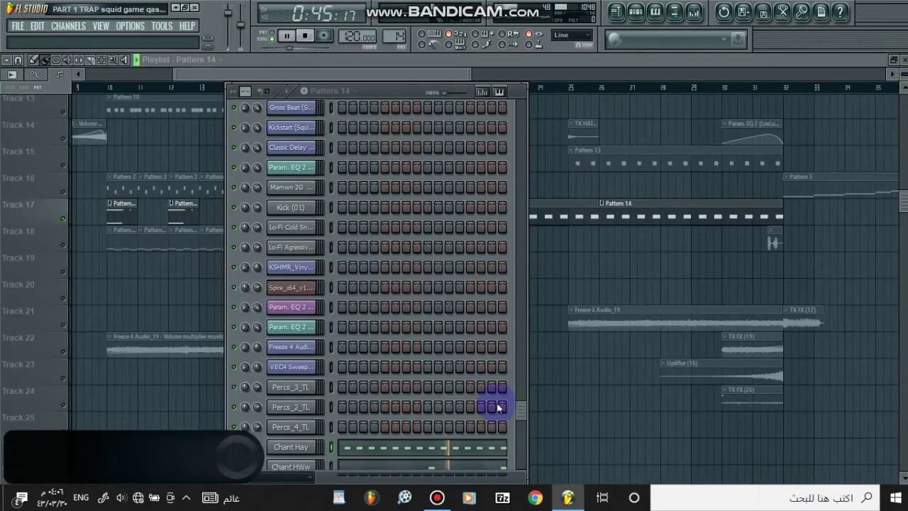
drag(519, 419, 526, 468)
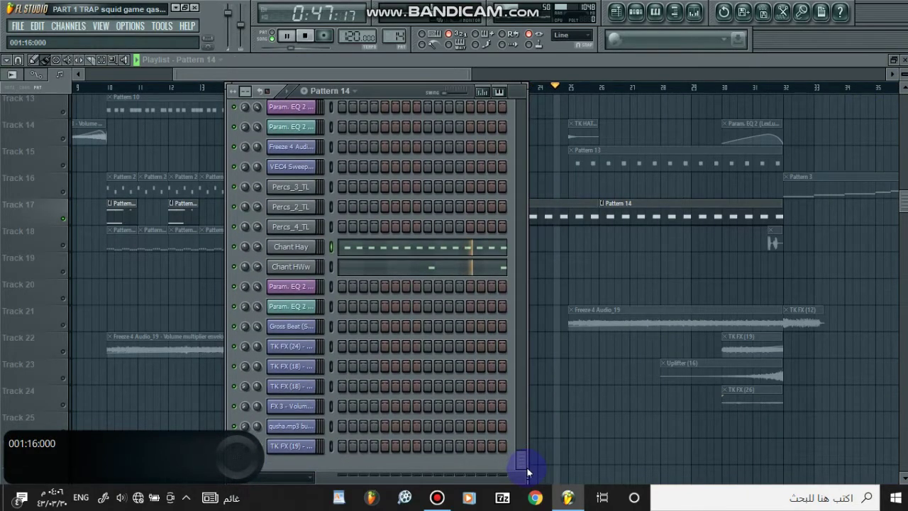
key(F6)
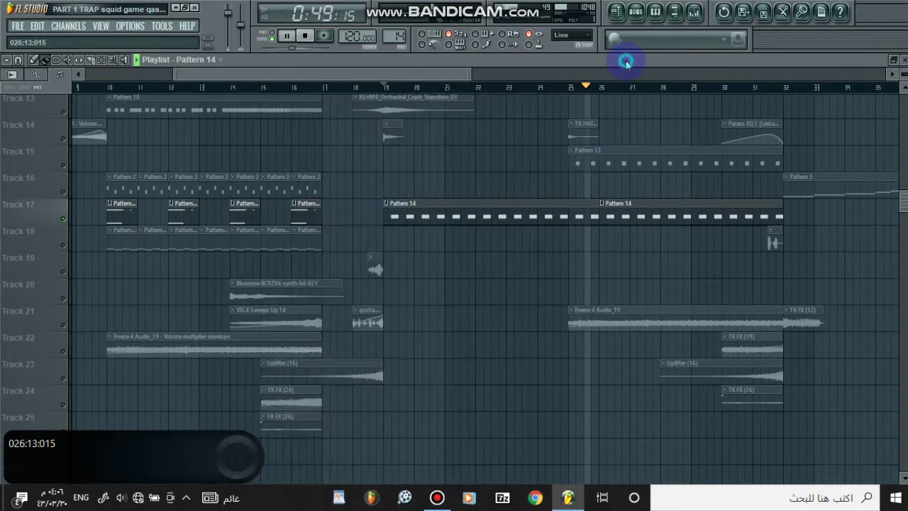
drag(427, 79, 461, 81)
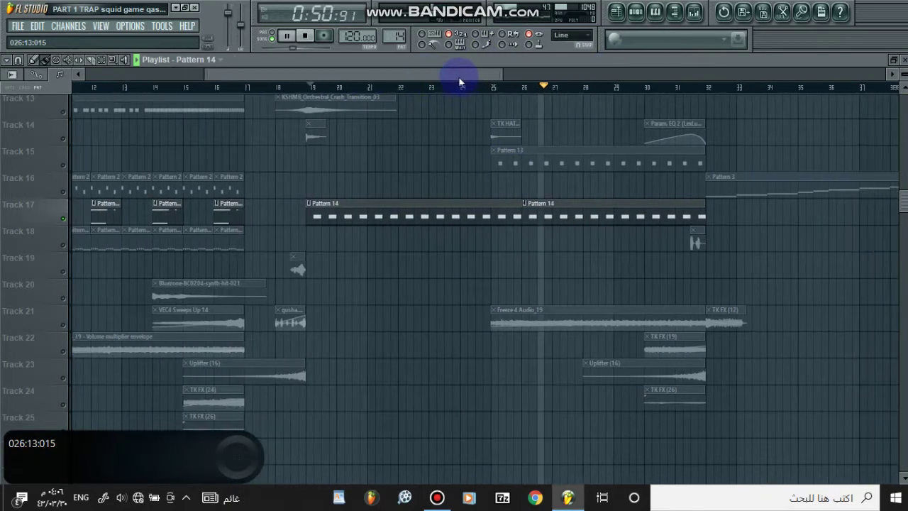
key(space)
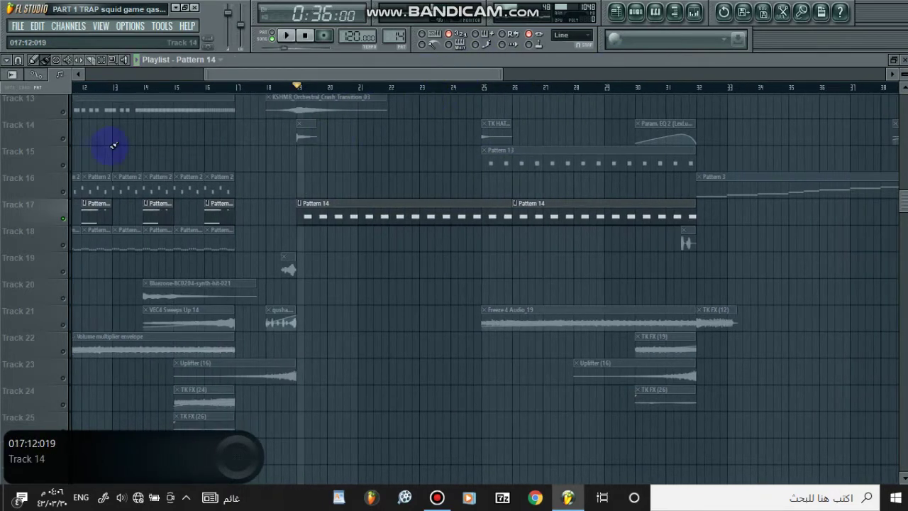
Restore the muted tracks, then solo Track 9 and play Pattern 9 from bar 19
right_click(64, 194)
right_click(64, 193)
scroll(358, 344, up, 6)
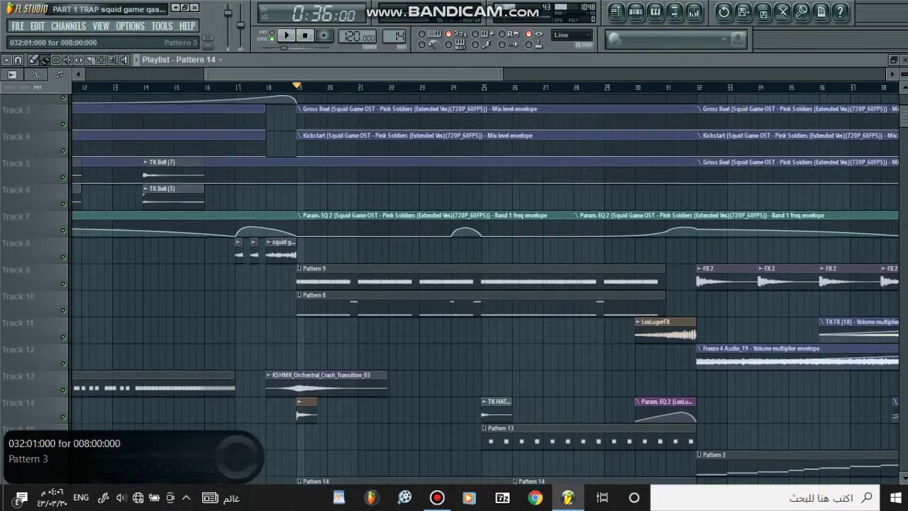
right_click(65, 296)
key(space)
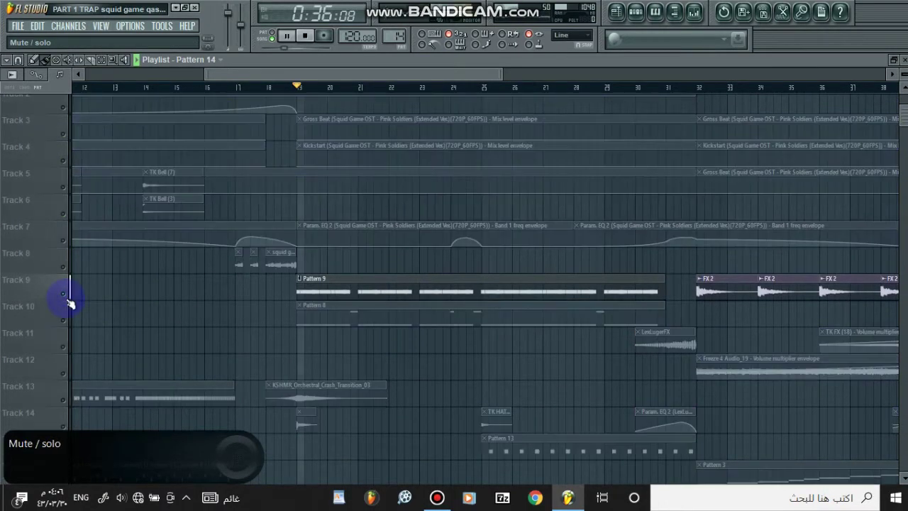
click(637, 12)
click(396, 246)
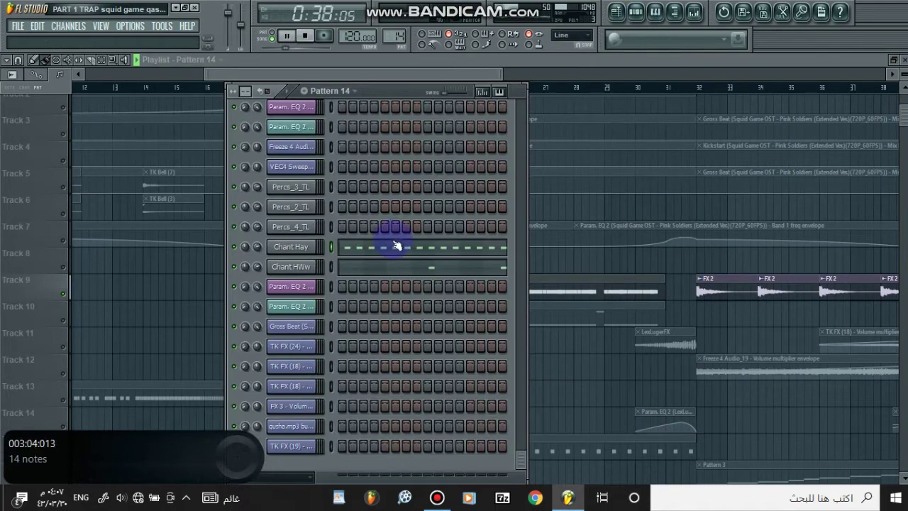
click(549, 66)
View Pattern 9's Mamwn 2G Snaer (2) notes in the piano roll, then show the channels the pattern uses
double_click(361, 294)
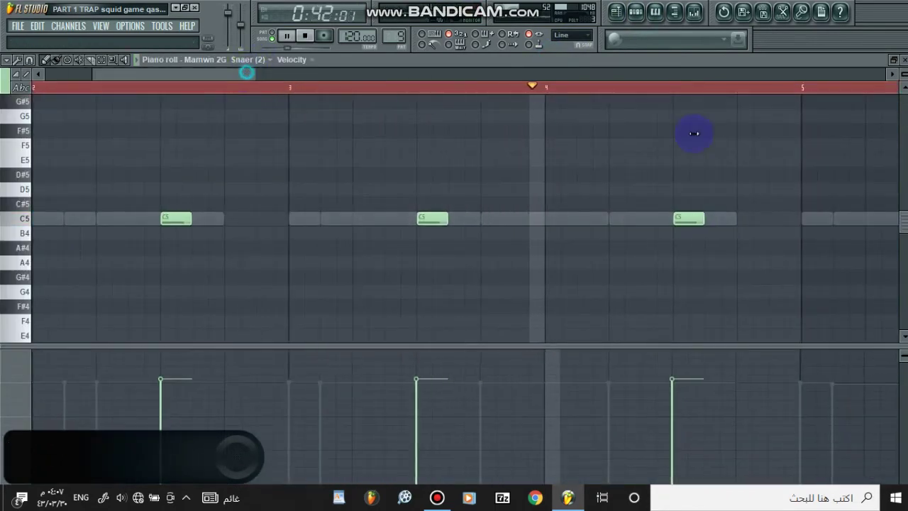
drag(416, 91, 773, 172)
click(894, 60)
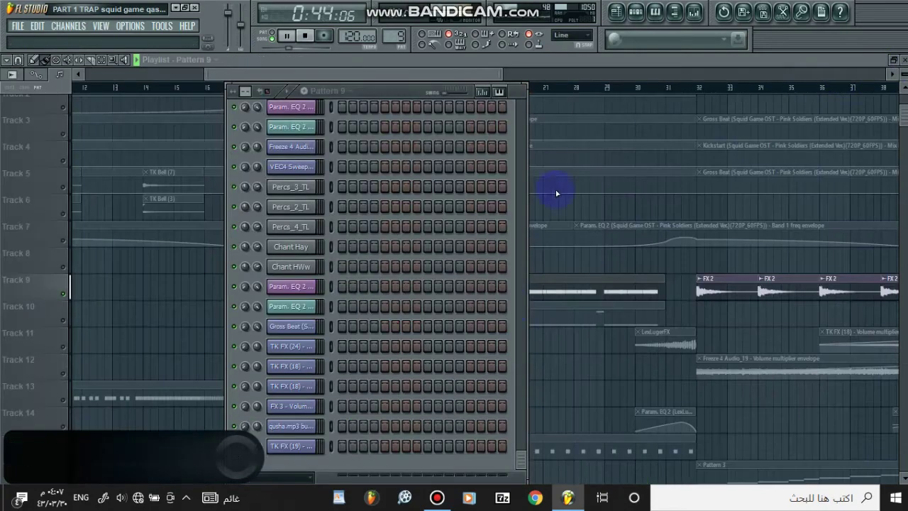
drag(523, 454, 519, 380)
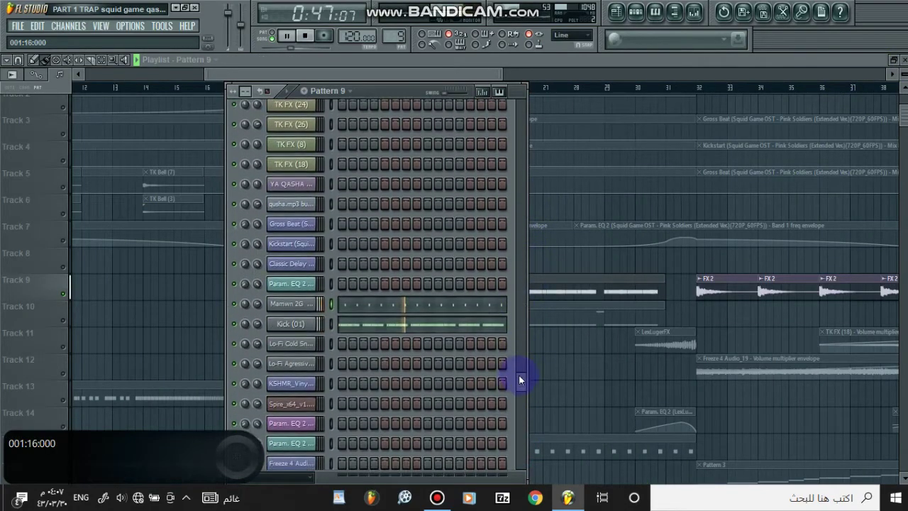
Stop playback, open the Kick (01) and Mamwn 2G Snaer (2) channels of Pattern 9, and close their windows
key(space)
click(291, 323)
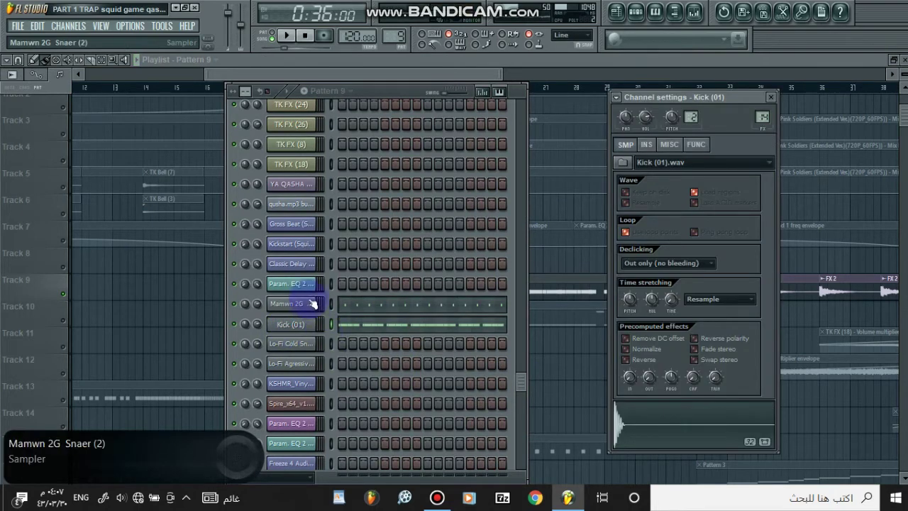
click(294, 305)
click(608, 66)
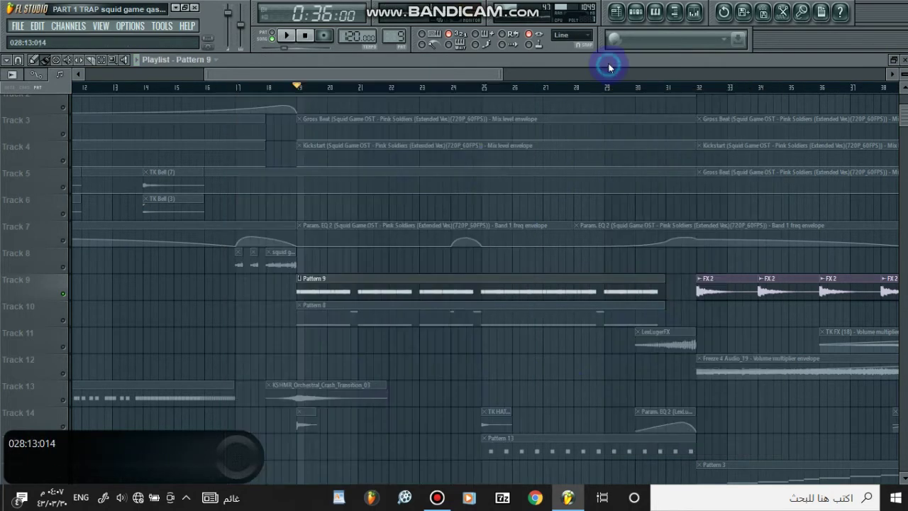
Unmute Track 10, play Patterns 8 and 9 together, view the full DB 808 (10) notes, and stop playback
click(65, 320)
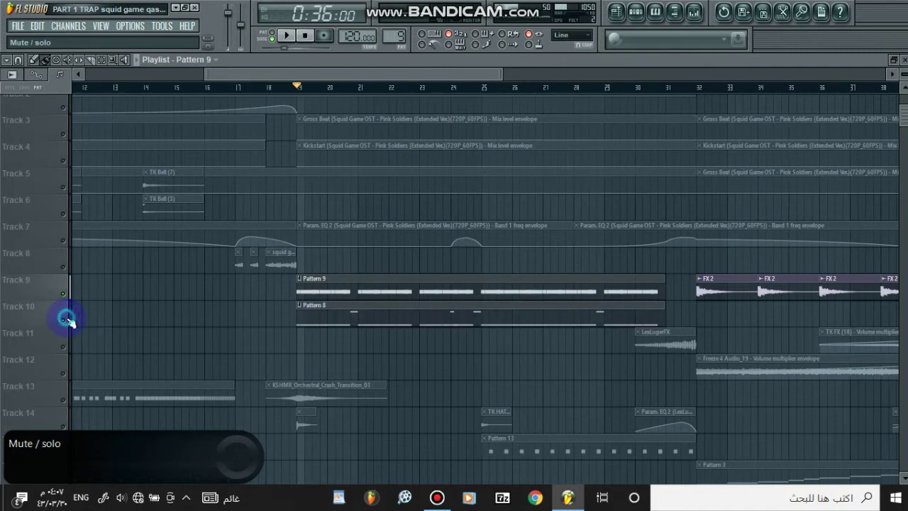
key(space)
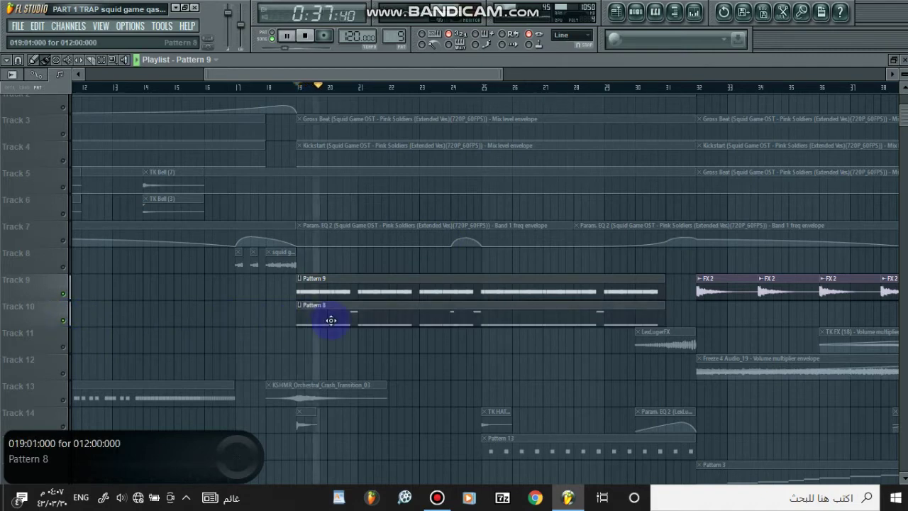
double_click(345, 319)
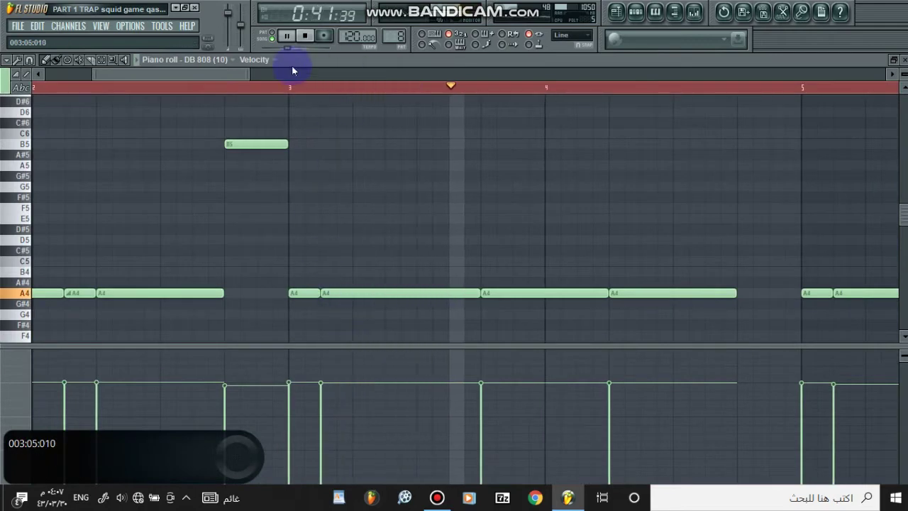
drag(248, 74, 665, 76)
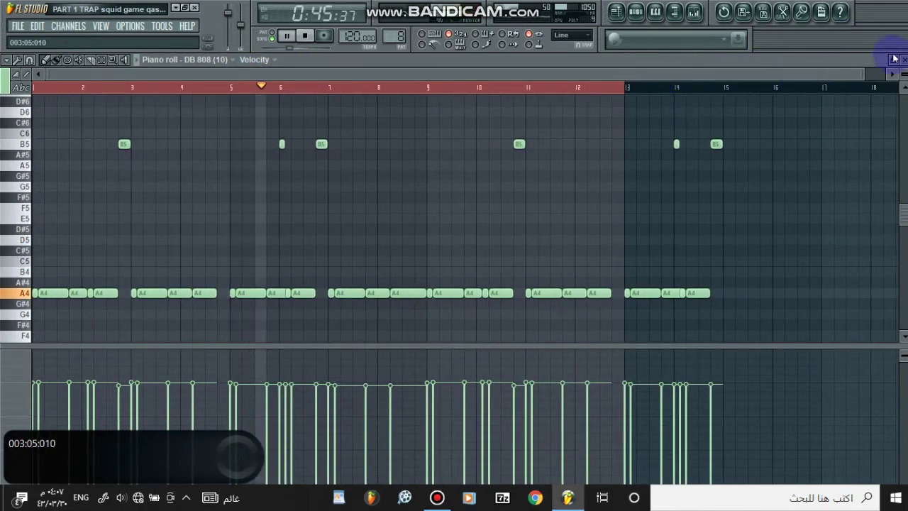
click(903, 60)
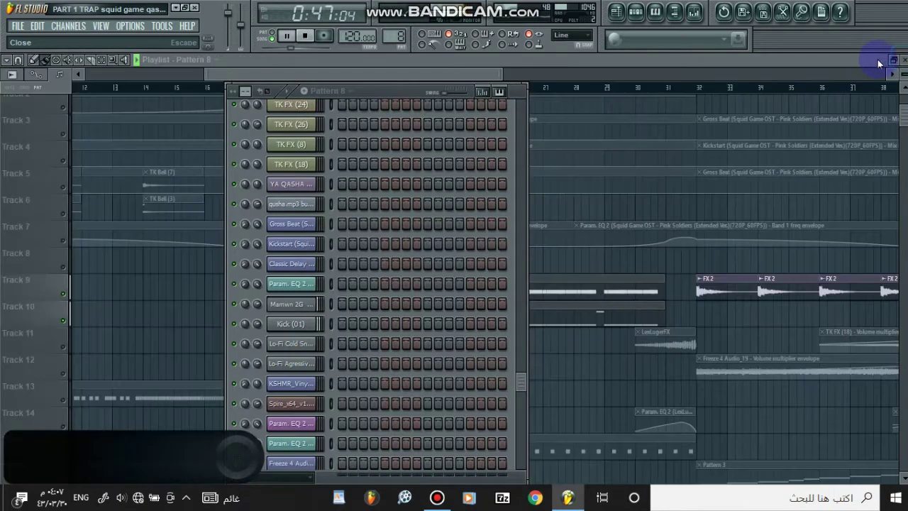
key(space)
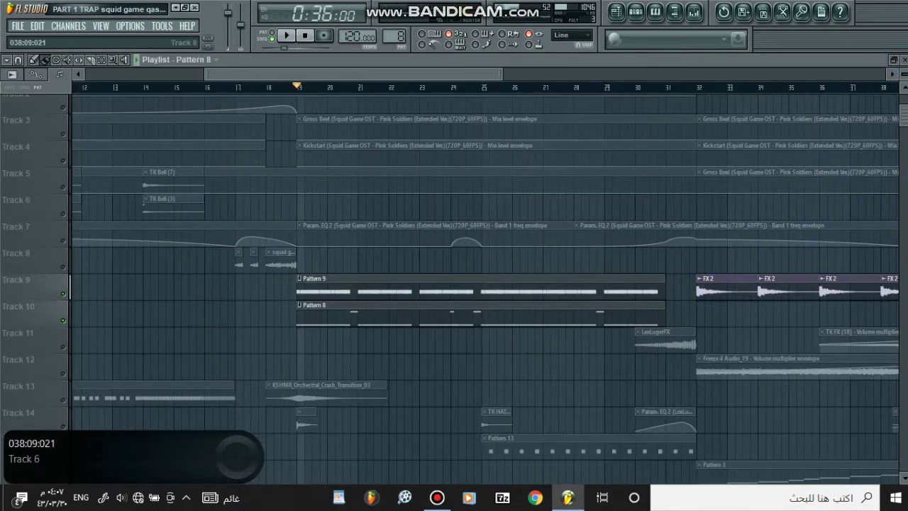
Turn every playlist track back on and return to the first tracks of the arrangement
scroll(838, 199, down, 6)
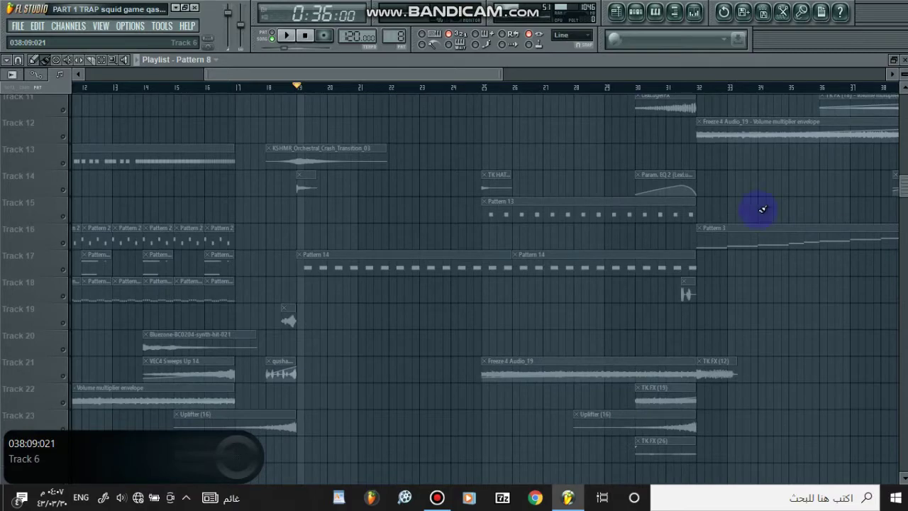
click(63, 376)
drag(905, 243, 905, 141)
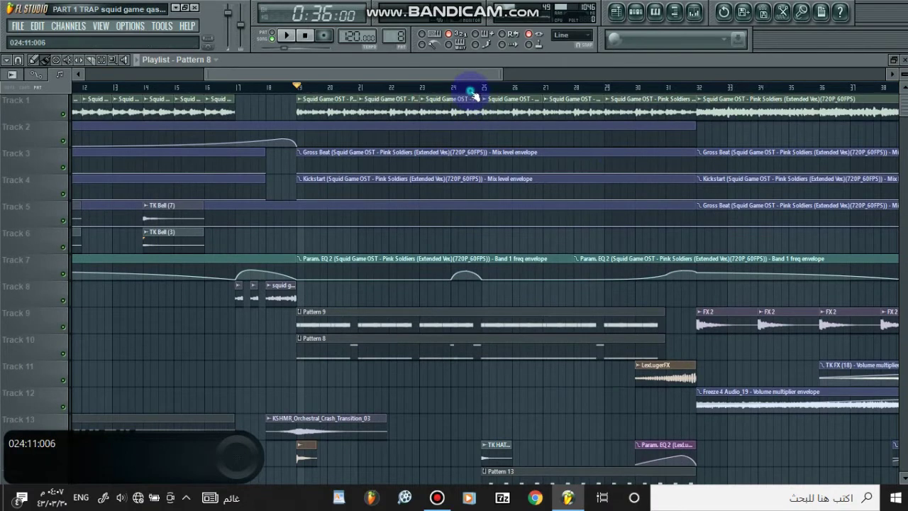
Play the arrangement from just before bar 25 with all tracks on, following the lower tracks up to bar 32
click(473, 87)
key(space)
drag(469, 73, 537, 73)
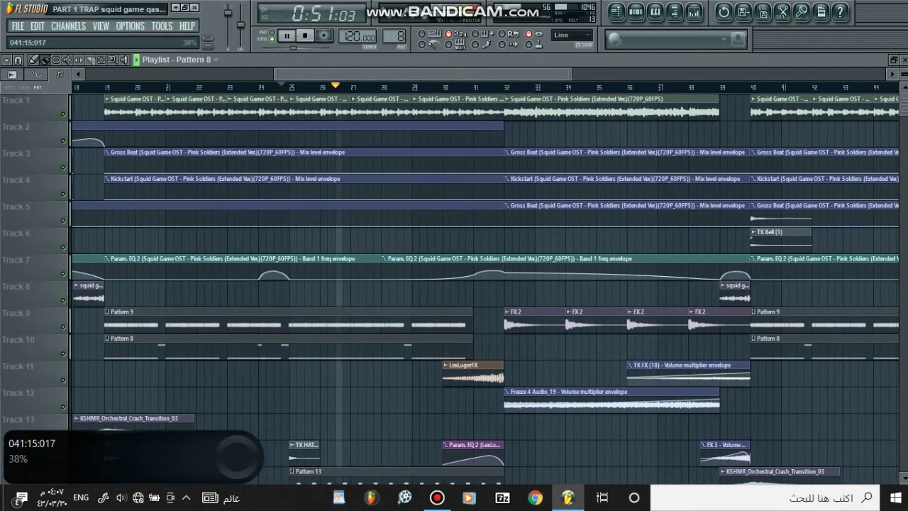
scroll(329, 263, down, 9)
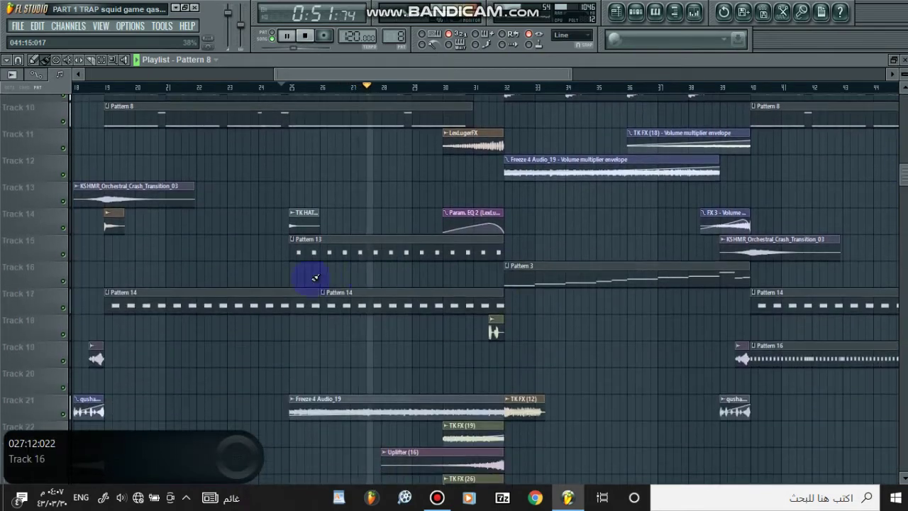
key(space)
Examine Pattern 13's Percs_3_TL notes in the piano roll and play the pattern while inspecting its percussion channels
double_click(329, 261)
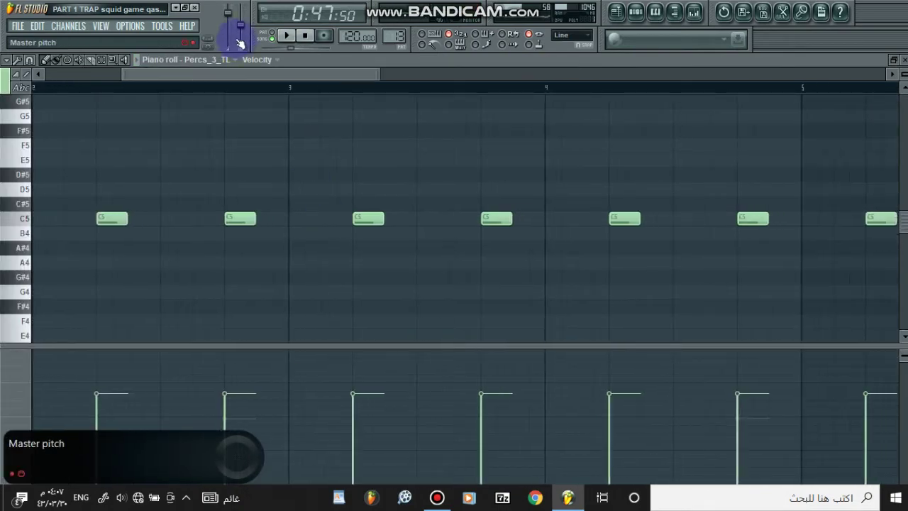
drag(317, 80, 832, 74)
click(903, 60)
drag(522, 386, 517, 450)
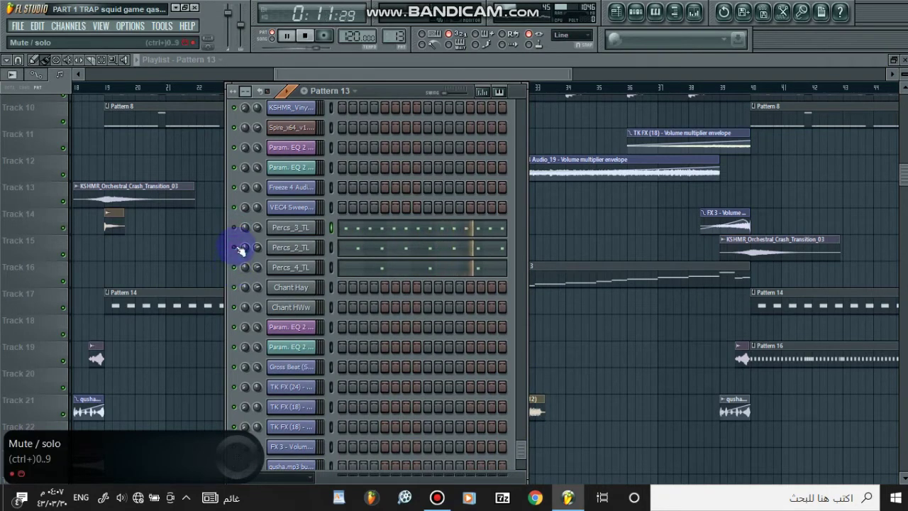
click(543, 76)
Inspect the TK FX (6) sample of Track 18 and the Freeze 4 Audio_19 sample of Track 21 in their channel settings
click(494, 328)
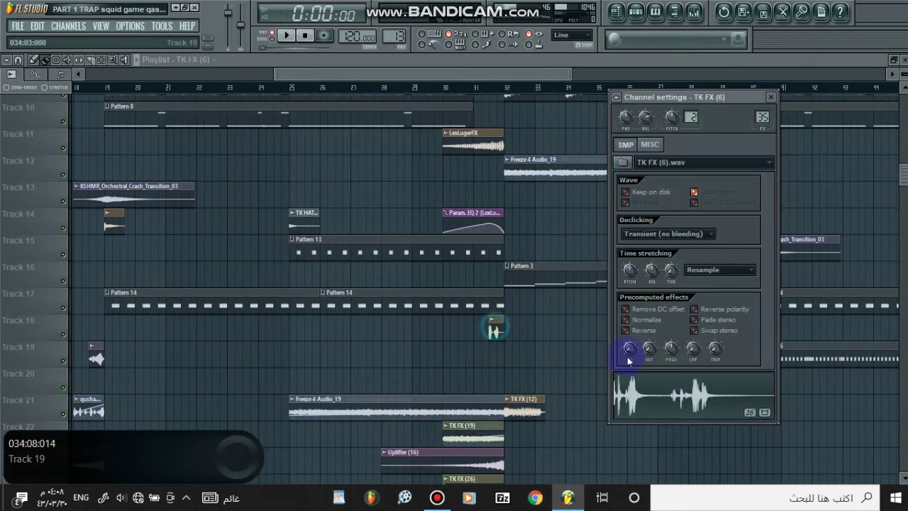
click(746, 65)
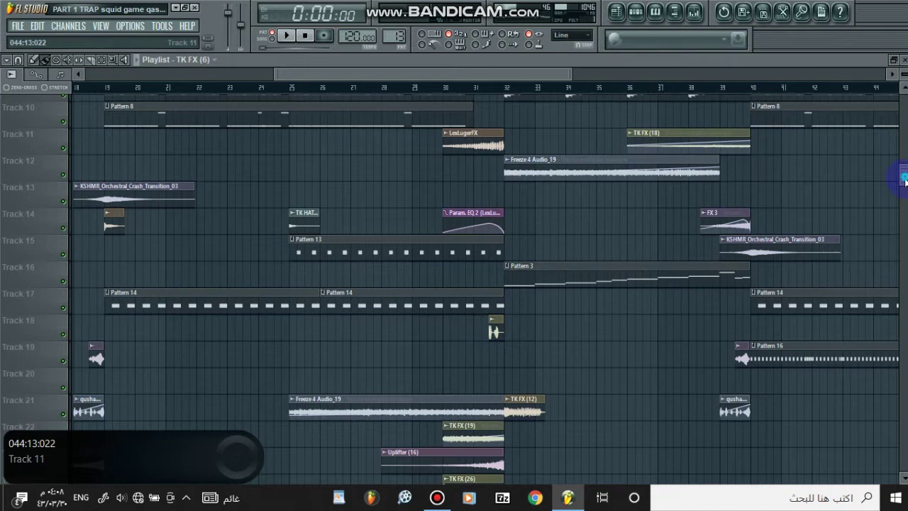
scroll(904, 177, down, 5)
click(330, 283)
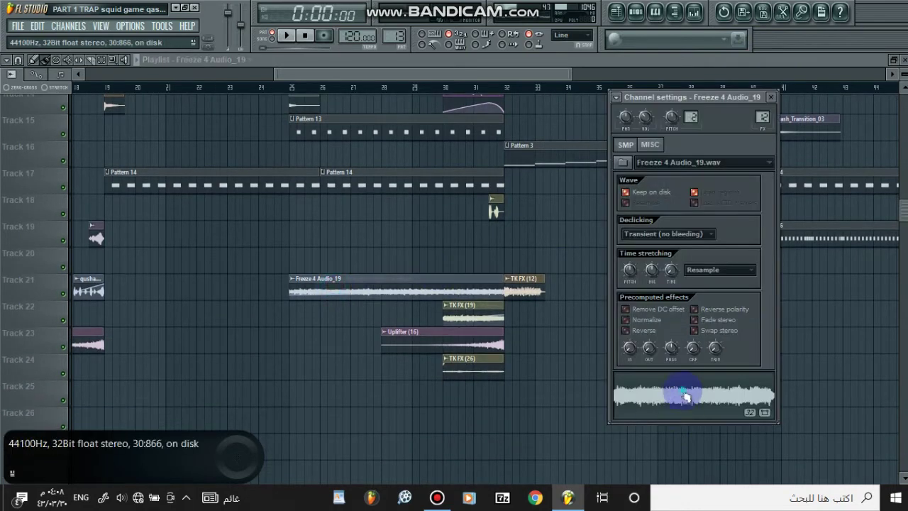
click(475, 84)
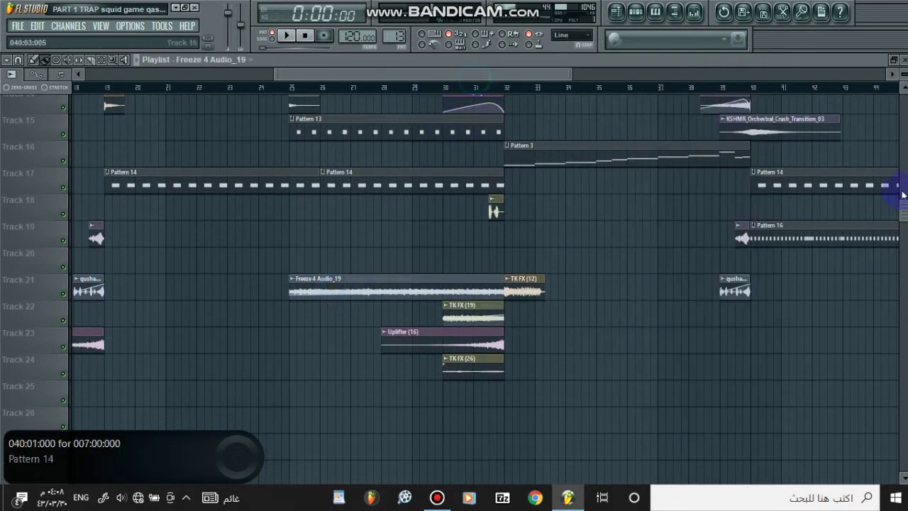
Solo Track 11, enable Track 14 with it, and play the LexLugerFX riser with its Param. EQ 2 automation from bar 30
drag(905, 215, 904, 139)
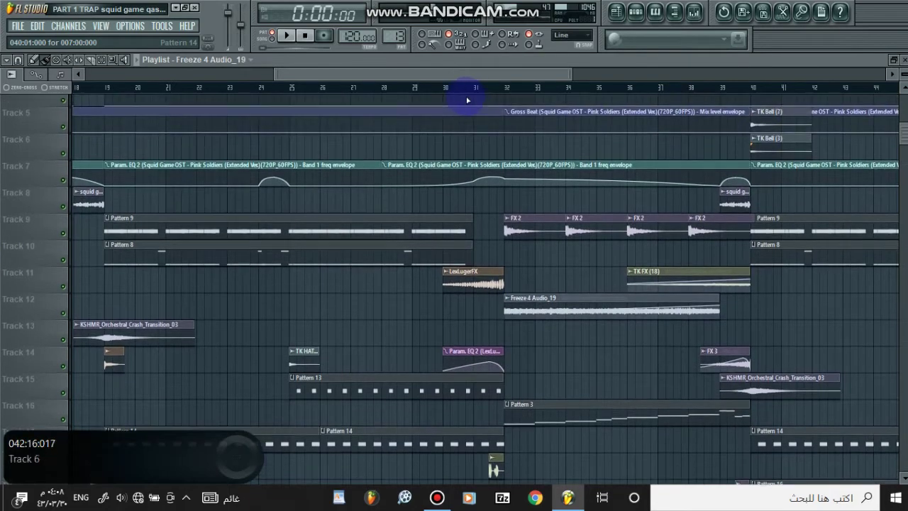
right_click(62, 287)
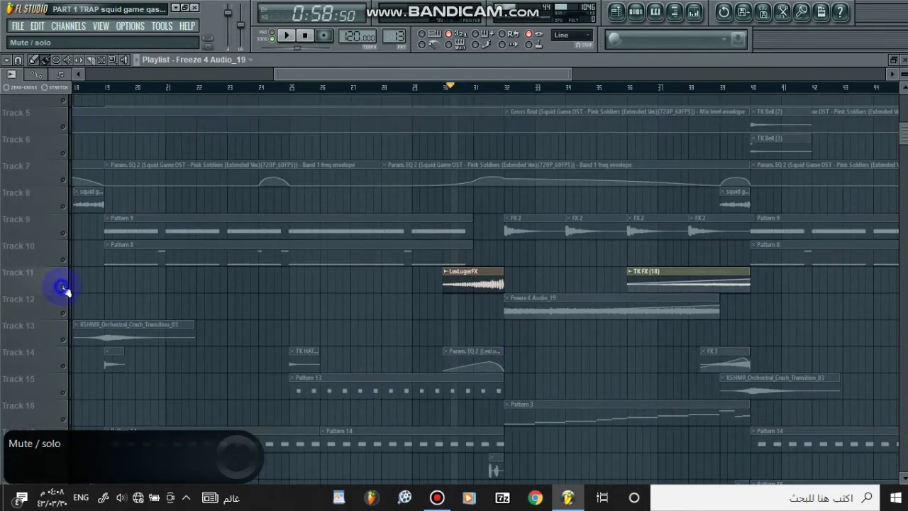
click(64, 367)
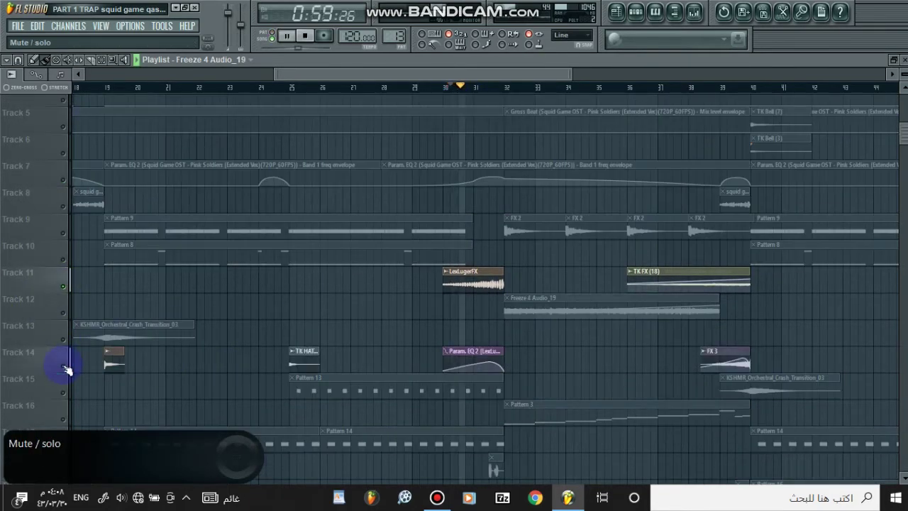
drag(904, 137, 904, 107)
key(space)
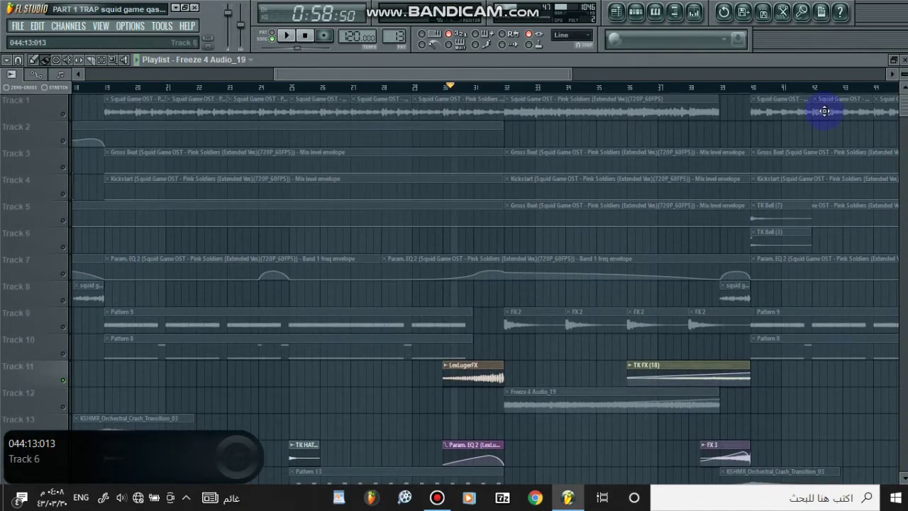
Turn all tracks back on, then solo Track 1 and play its Squid Game OST clip from bar 32
click(63, 141)
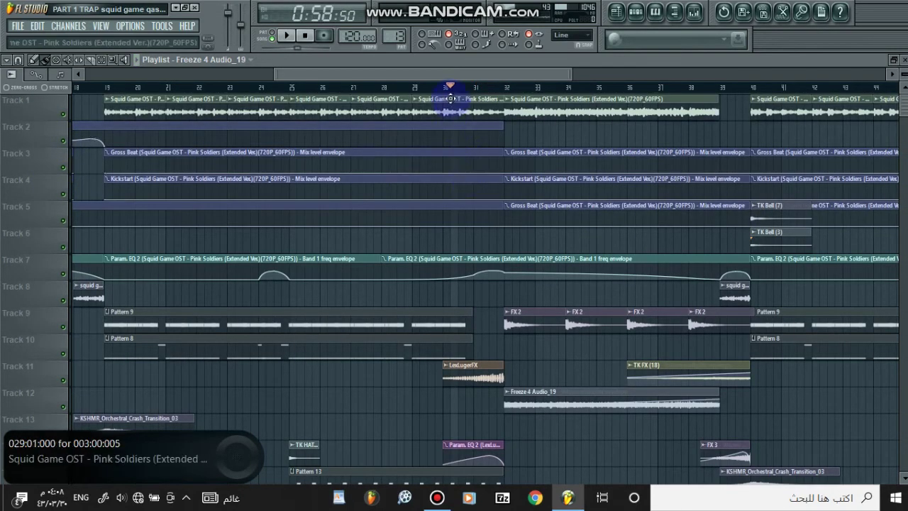
scroll(479, 76, right, 2)
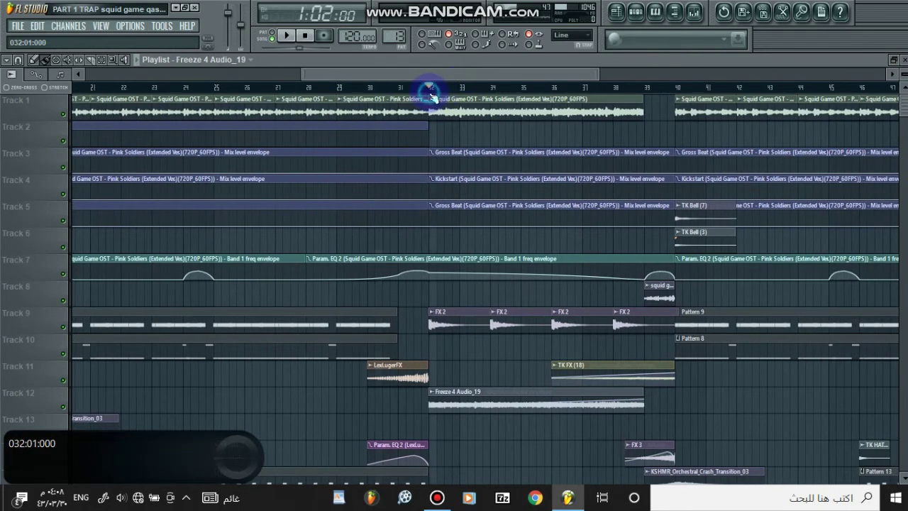
right_click(64, 114)
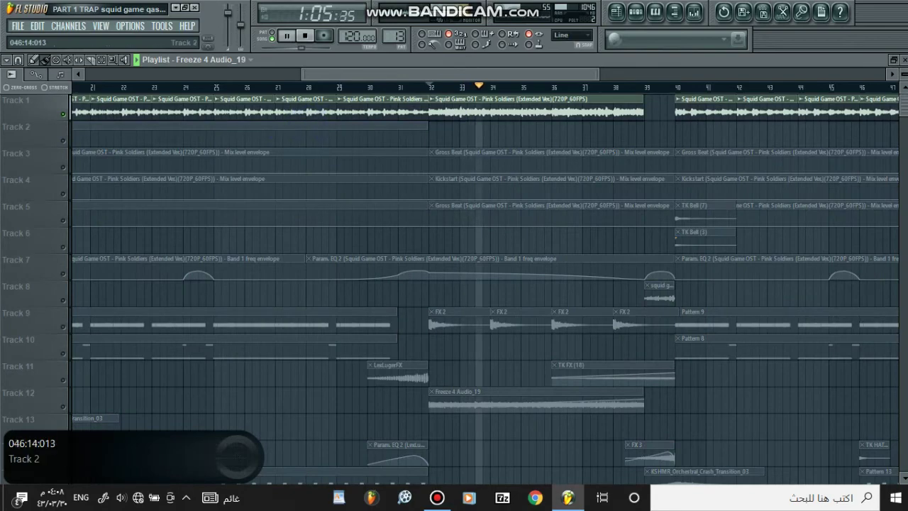
drag(905, 114, 906, 145)
key(space)
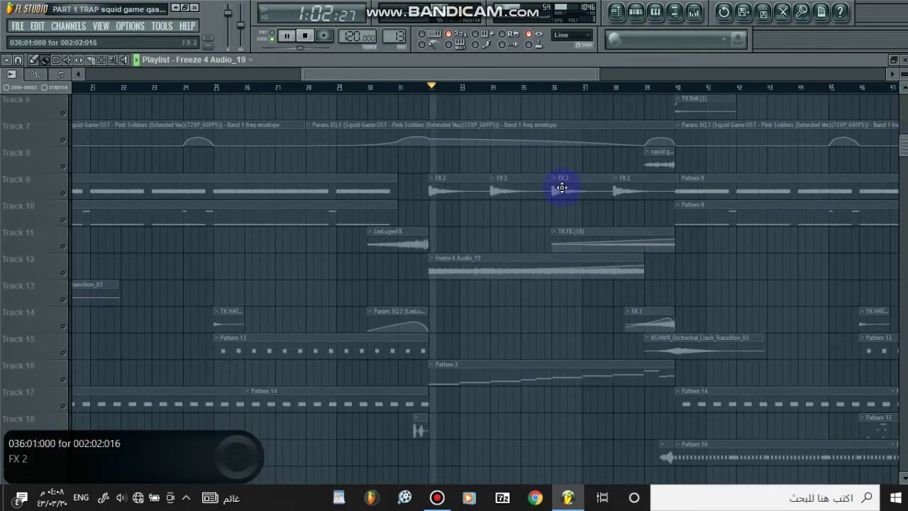
Enable the Gross Beat and Kickstart automation on Tracks 3 to 5 and the EQ automation on Track 7 while playing from bar 32
scroll(391, 173, up, 5)
key(space)
drag(64, 169, 64, 220)
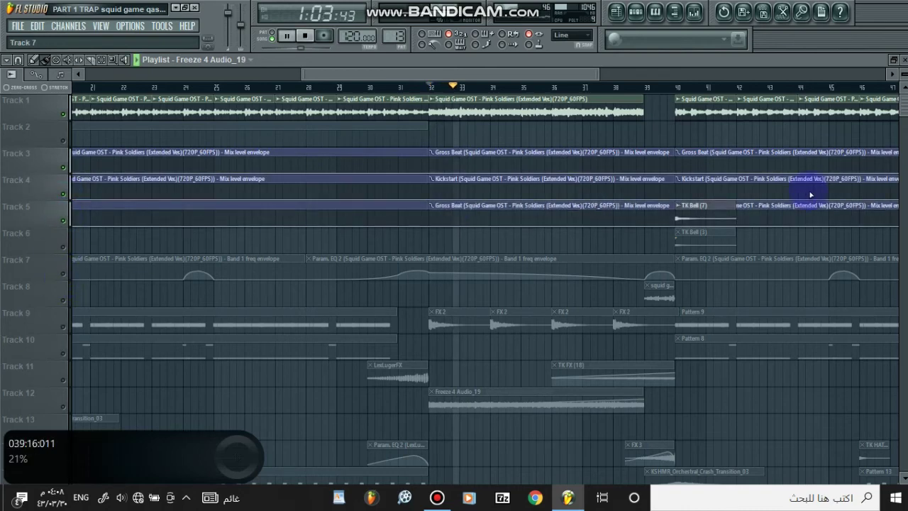
key(space)
click(66, 275)
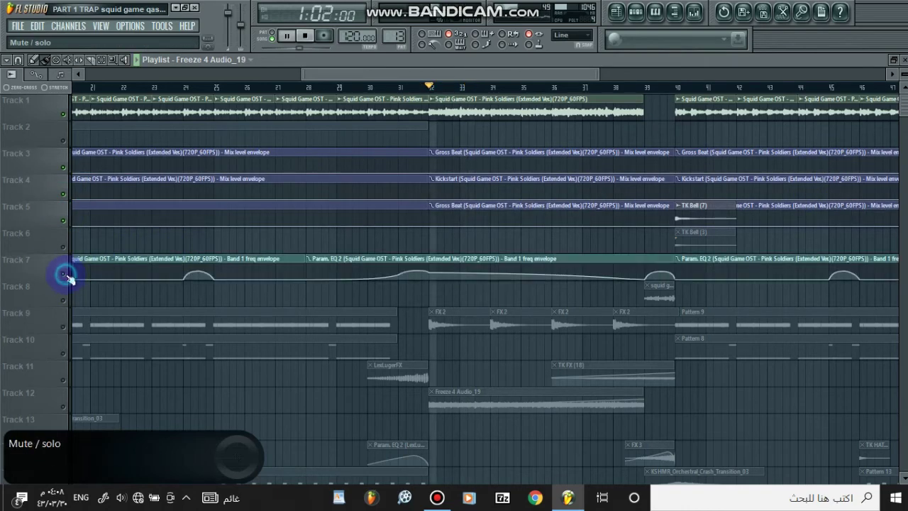
scroll(794, 158, down, 5)
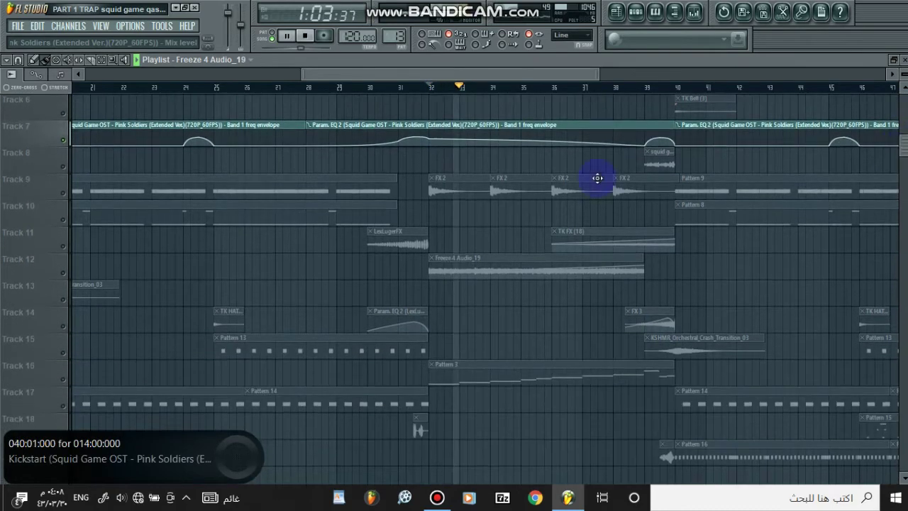
key(space)
Add the FX 2, Freeze 4 Audio_19 and Pattern 3 clips by enabling Tracks 9, 12 and 16, then stop playback
click(62, 194)
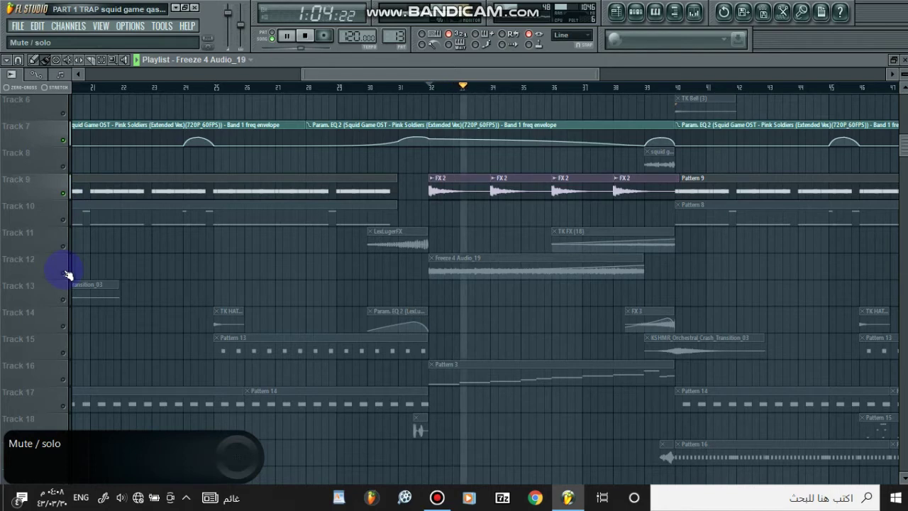
click(64, 273)
click(63, 379)
key(space)
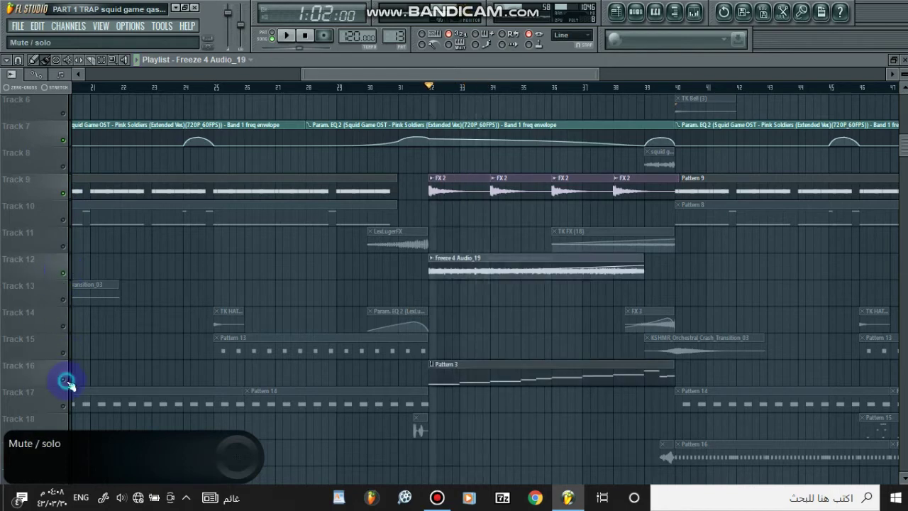
View the full reFX Nexus melody of Pattern 3 in the piano roll, play it, and return to the playlist
double_click(487, 379)
click(473, 165)
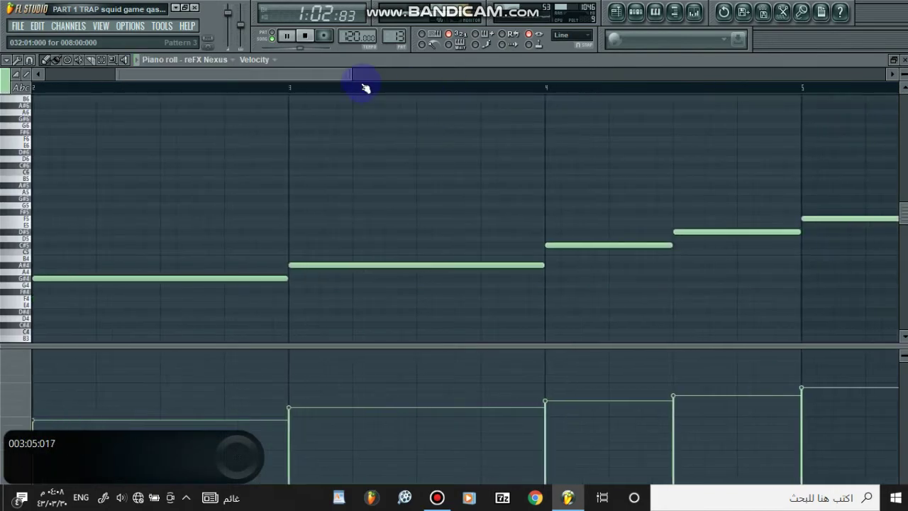
drag(348, 76, 792, 76)
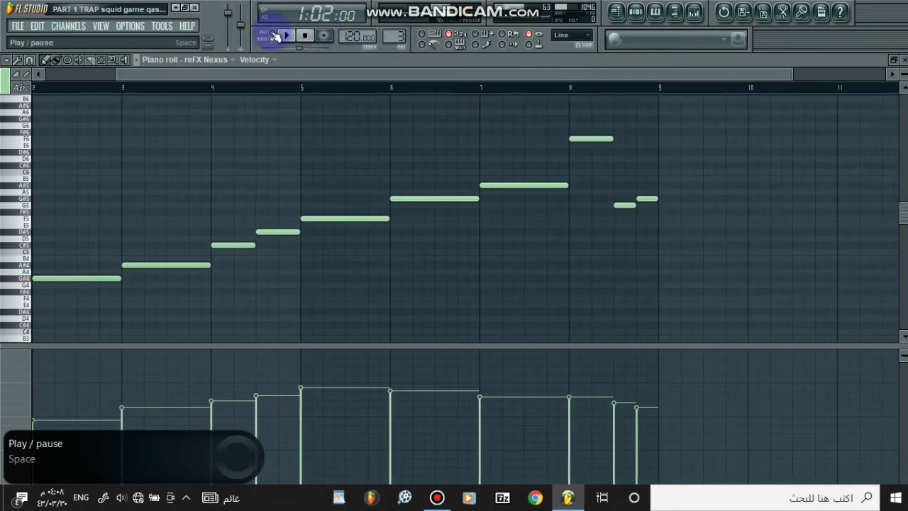
drag(281, 73, 203, 73)
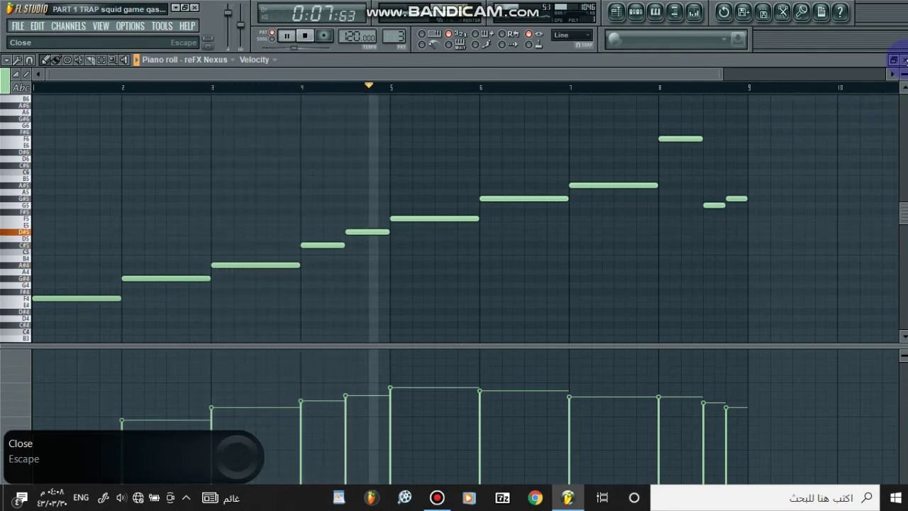
click(904, 59)
click(874, 62)
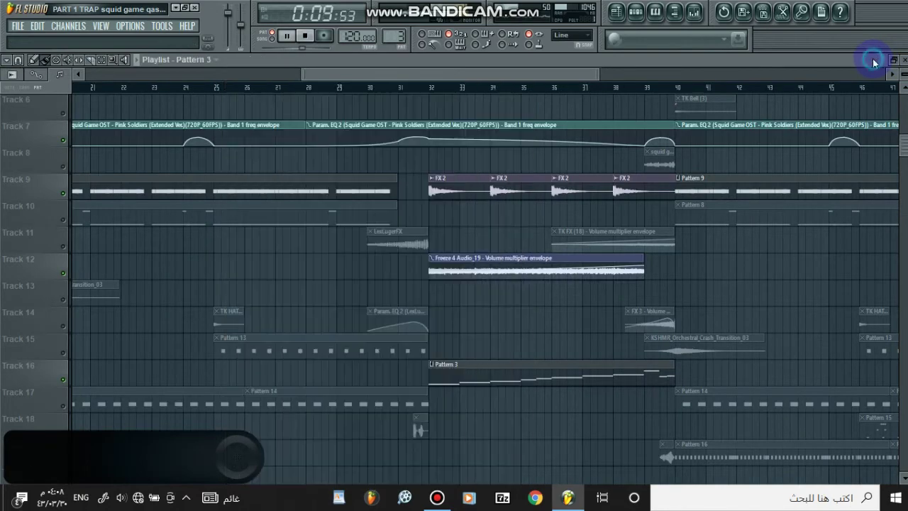
Turn every playlist track back on
drag(904, 135, 903, 100)
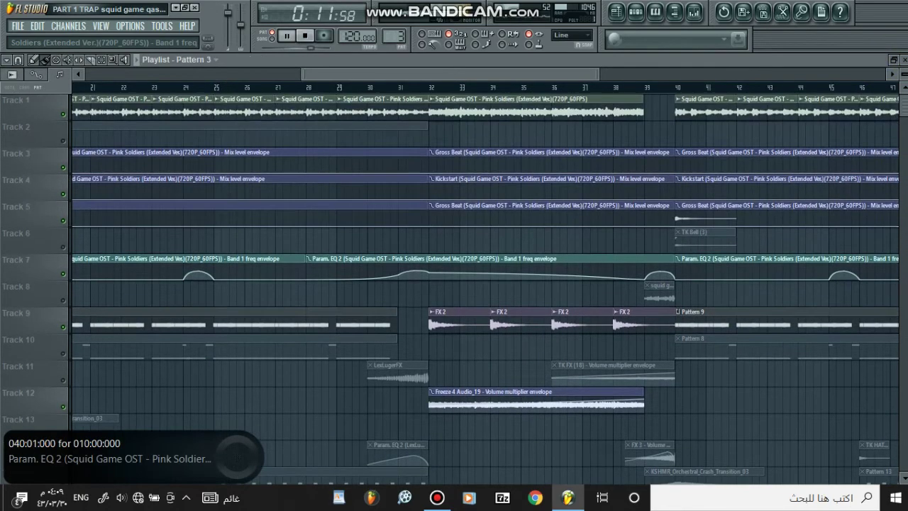
right_click(62, 301)
right_click(62, 301)
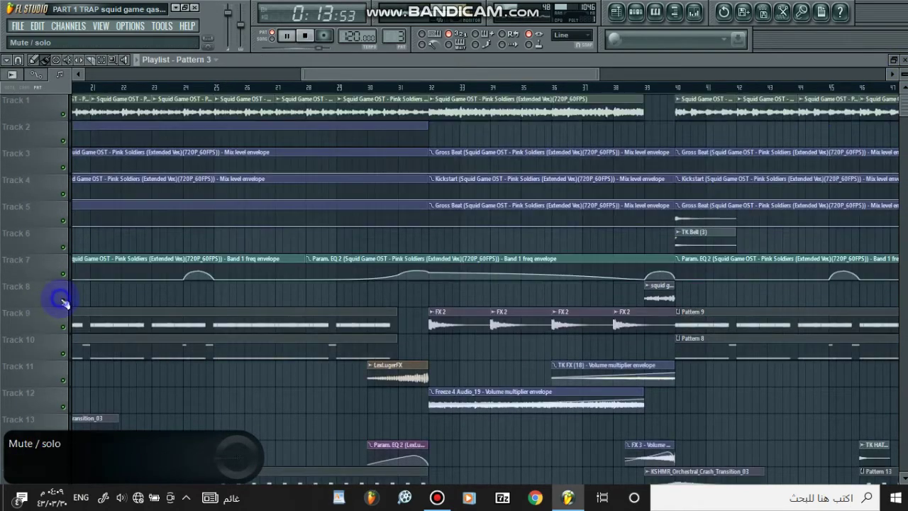
Play the full arrangement from midway through bar 38 into the section starting at bar 40, then stop playback
drag(596, 72, 678, 73)
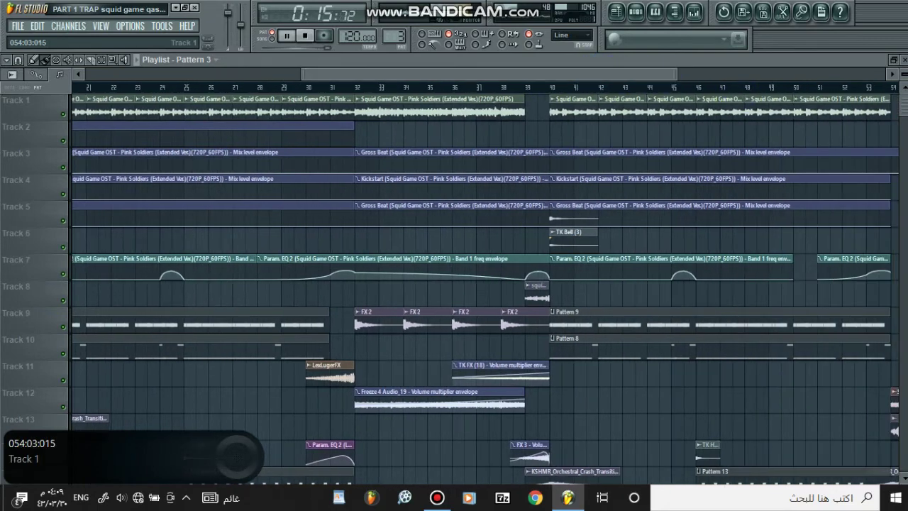
drag(906, 133, 901, 217)
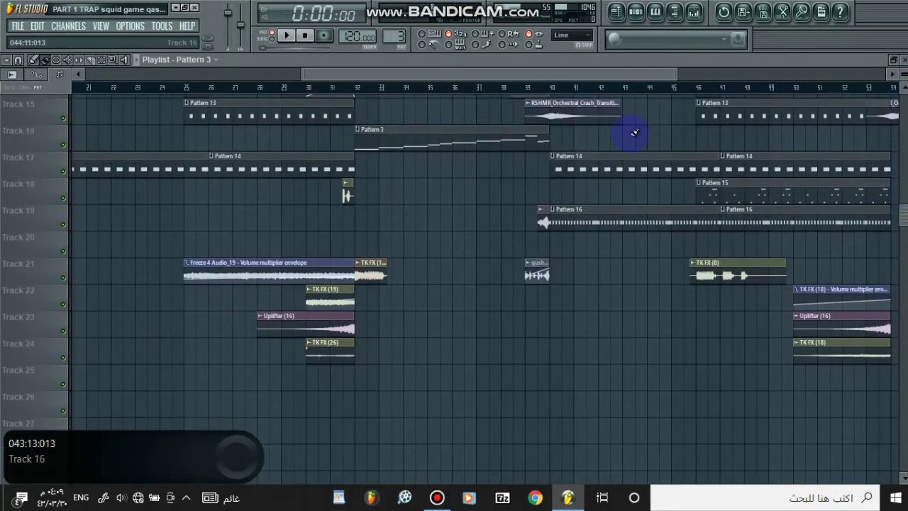
click(513, 88)
drag(550, 73, 588, 73)
drag(903, 215, 903, 165)
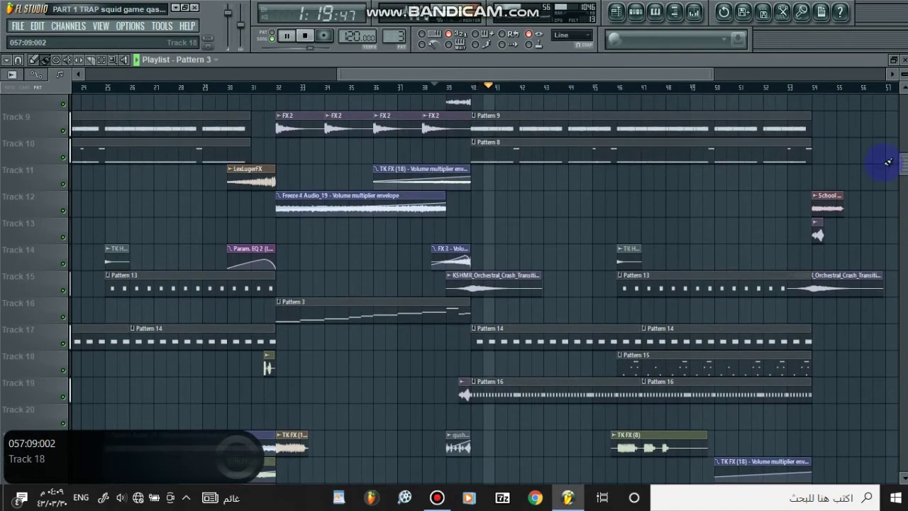
key(space)
View Pattern 16's Hihat 8 notes in the piano roll and play the pattern
double_click(523, 381)
key(F7)
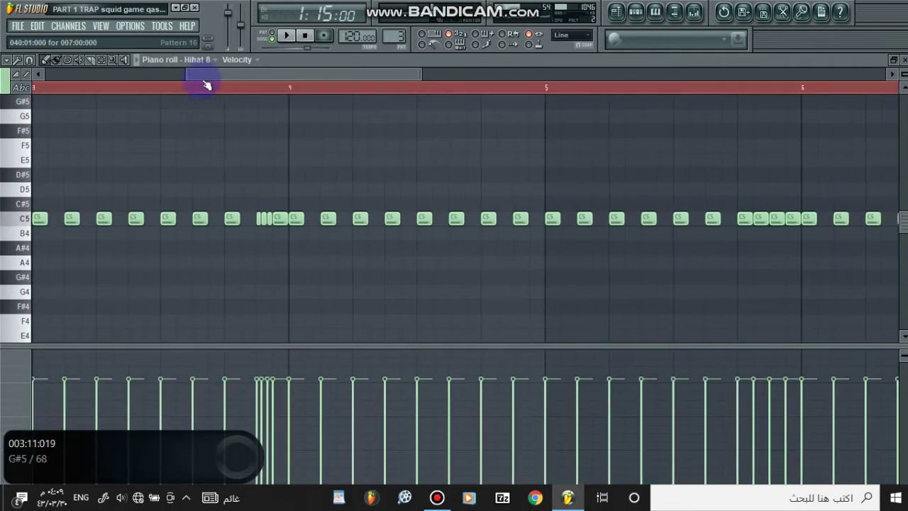
key(space)
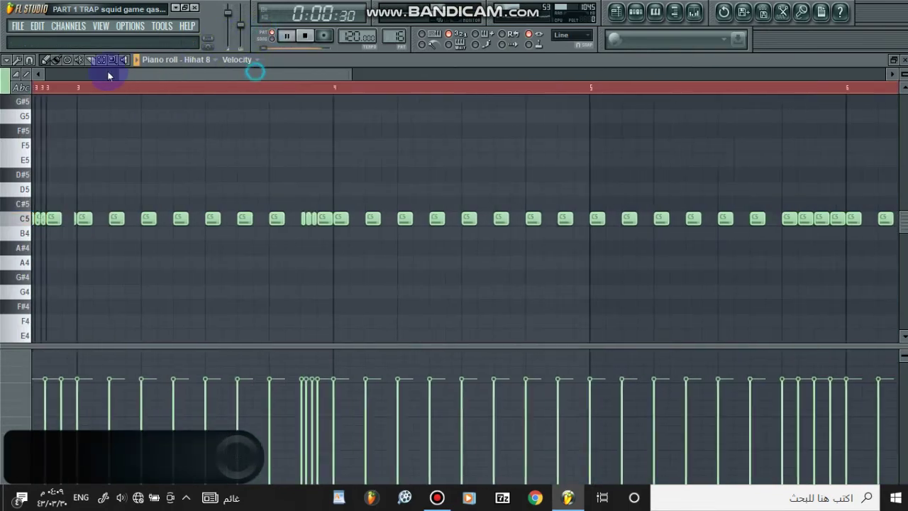
drag(282, 74, 716, 116)
Locate the Hihat 8 channel used by Pattern 16 in the channel rack, then stop playback and return to the playlist
click(905, 59)
click(904, 59)
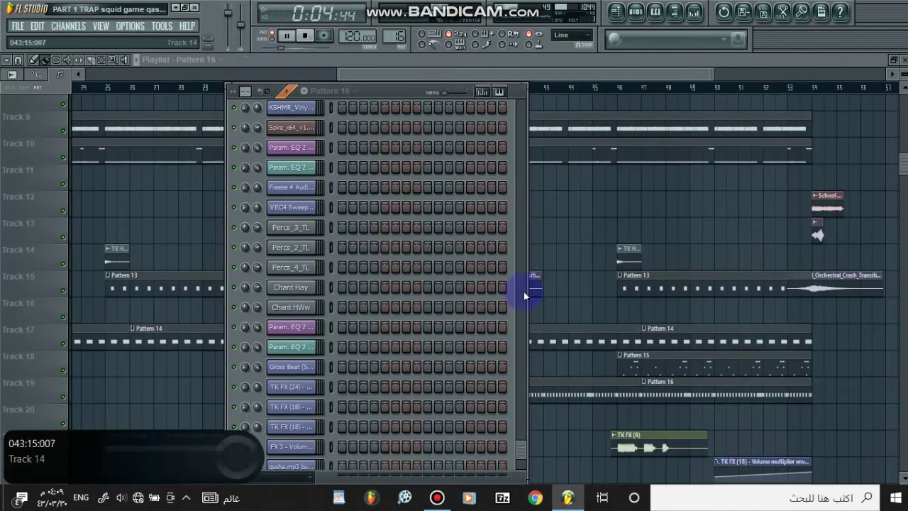
drag(517, 443, 528, 111)
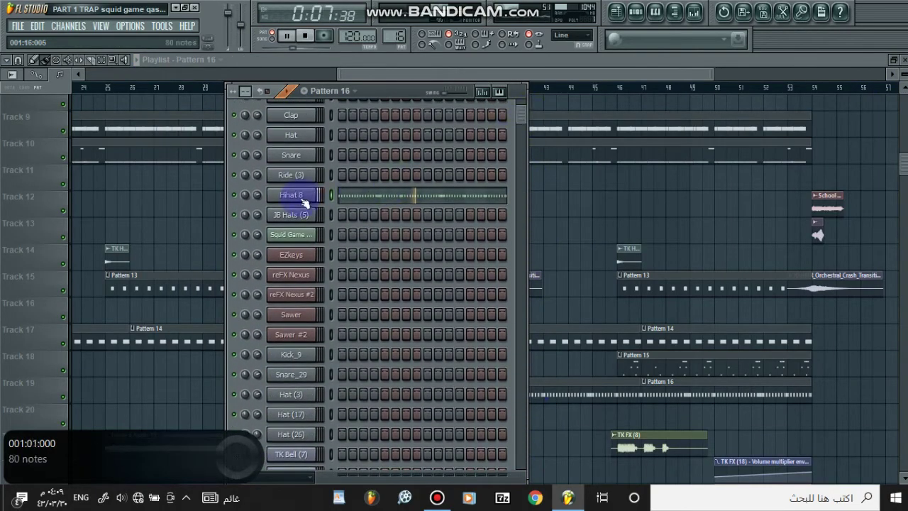
click(574, 74)
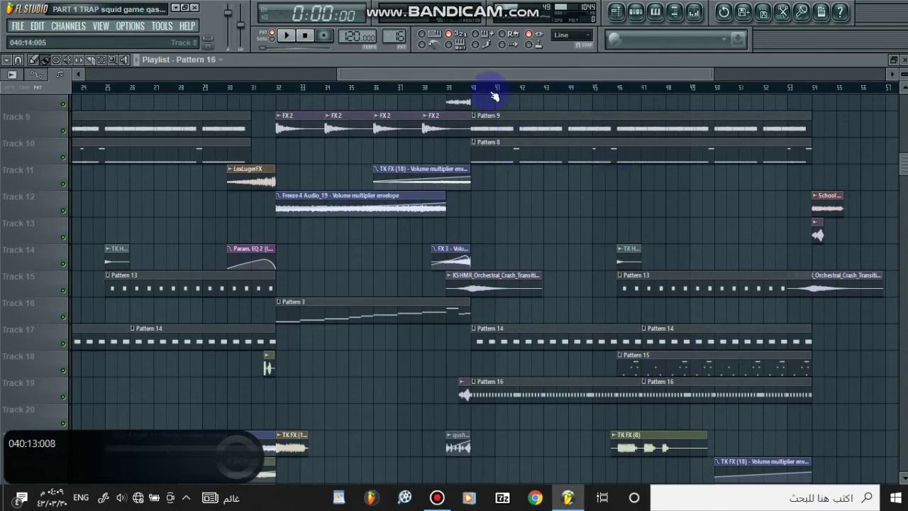
Play the arrangement from bar 40 and look over the clips on all tracks through the section's end
click(475, 88)
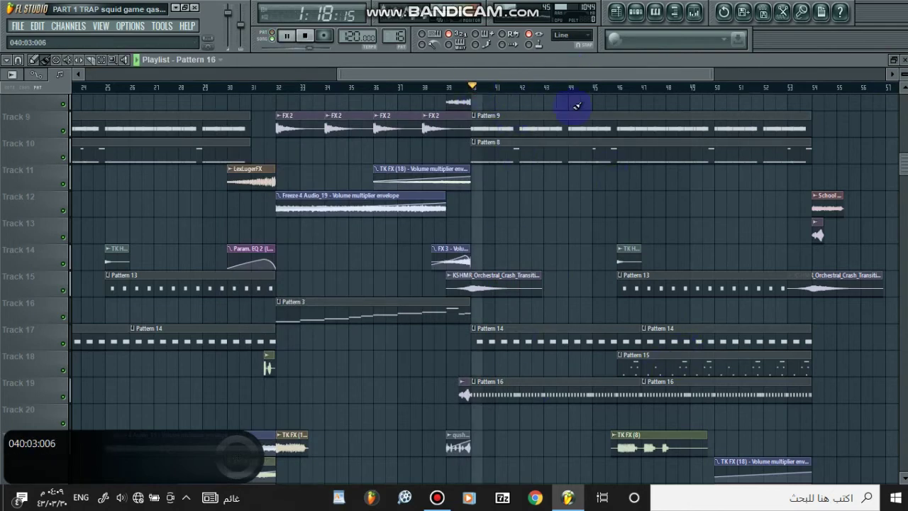
drag(904, 162, 903, 88)
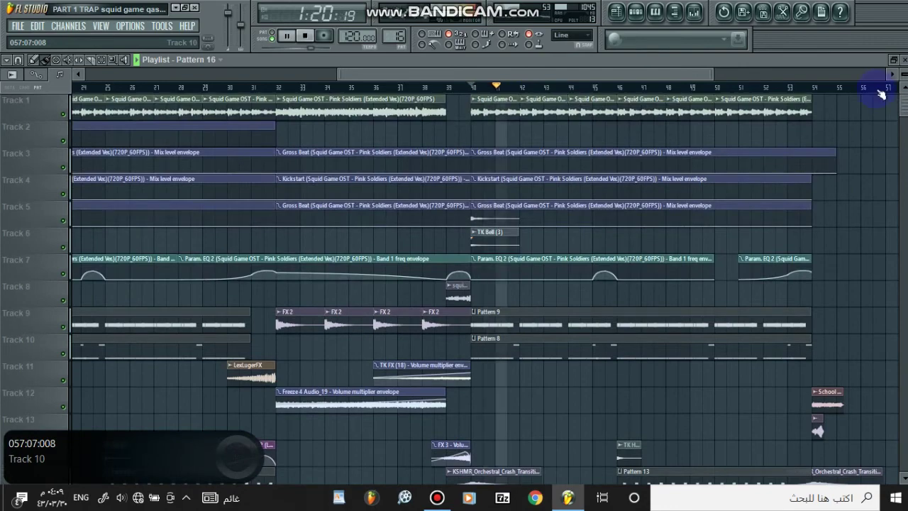
drag(387, 73, 446, 73)
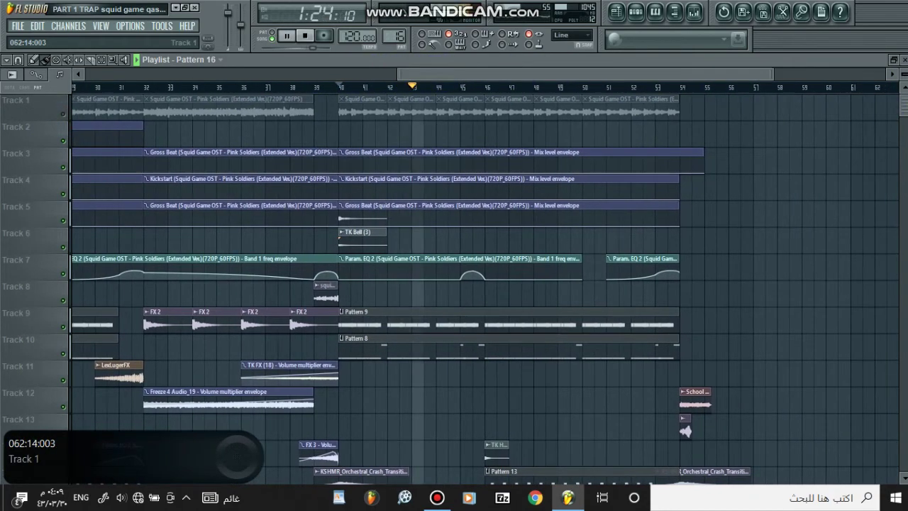
scroll(482, 284, down, 10)
drag(904, 194, 905, 209)
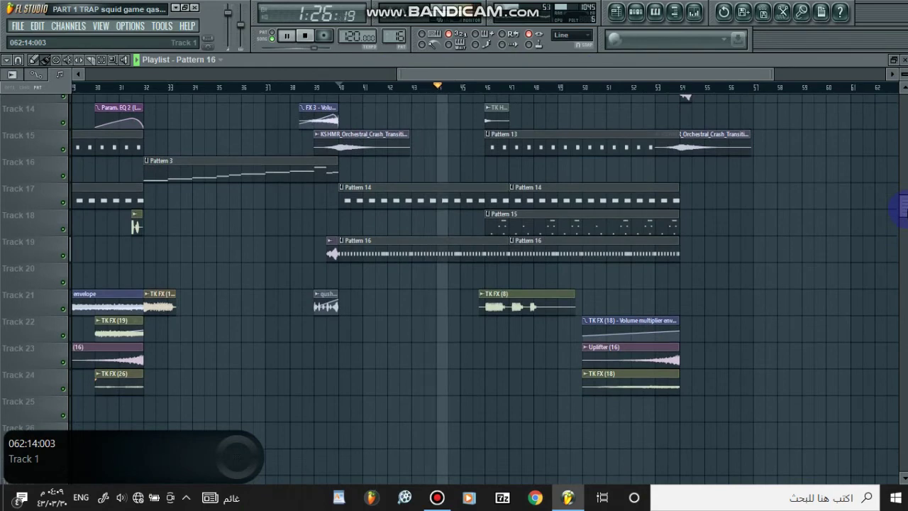
drag(767, 79, 652, 76)
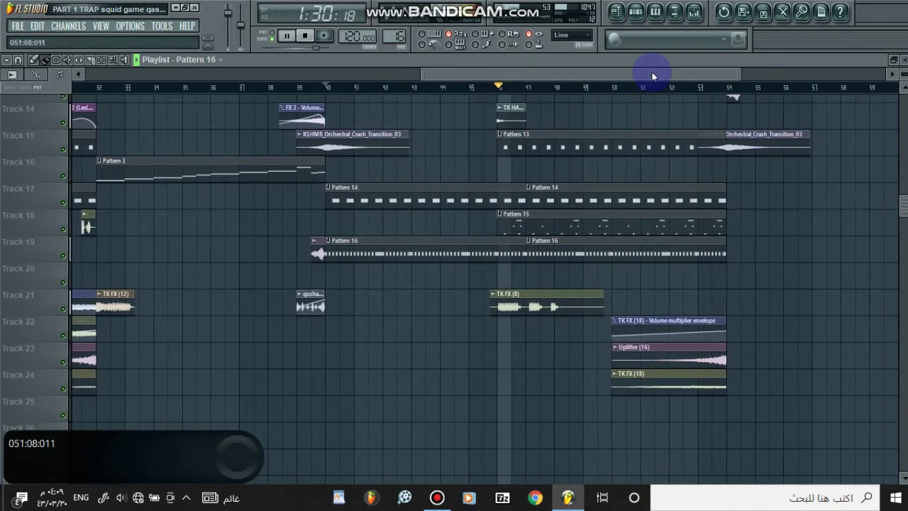
View Pattern 15's JB Hats (5) notes in the piano roll, play the pattern, and return to the playlist
double_click(531, 222)
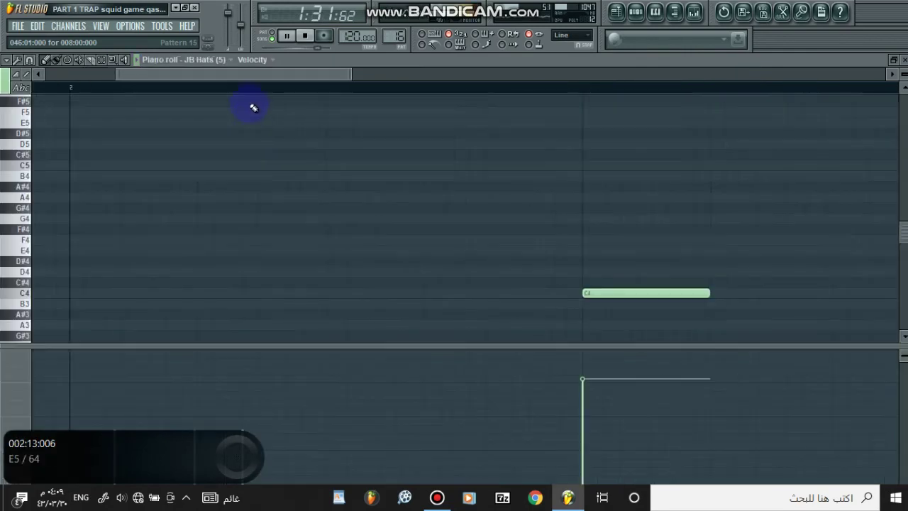
click(276, 38)
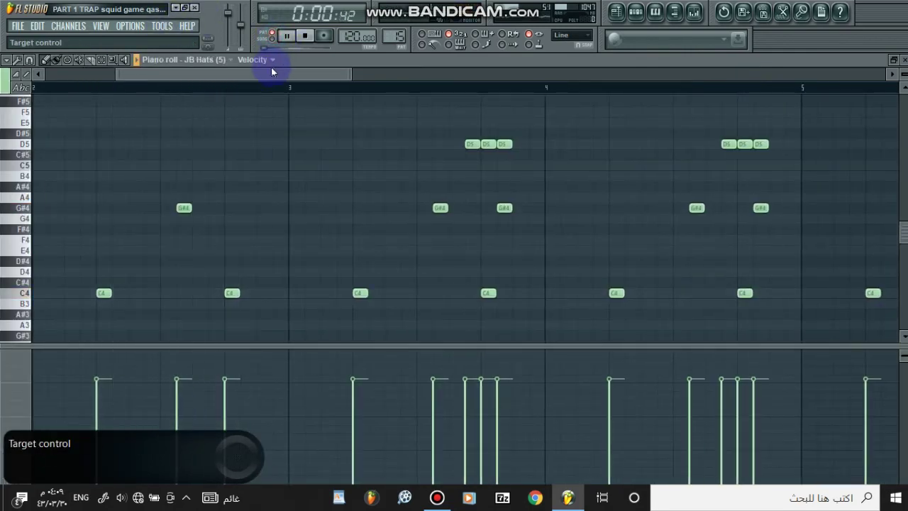
drag(783, 116, 804, 106)
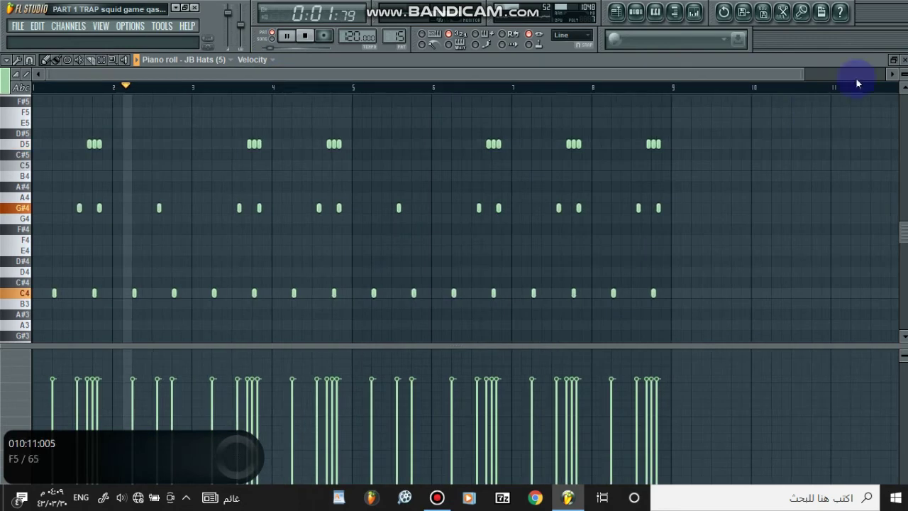
click(905, 60)
Play the arrangement from midway through bar 46, and again from bar 52 into the ending
click(525, 91)
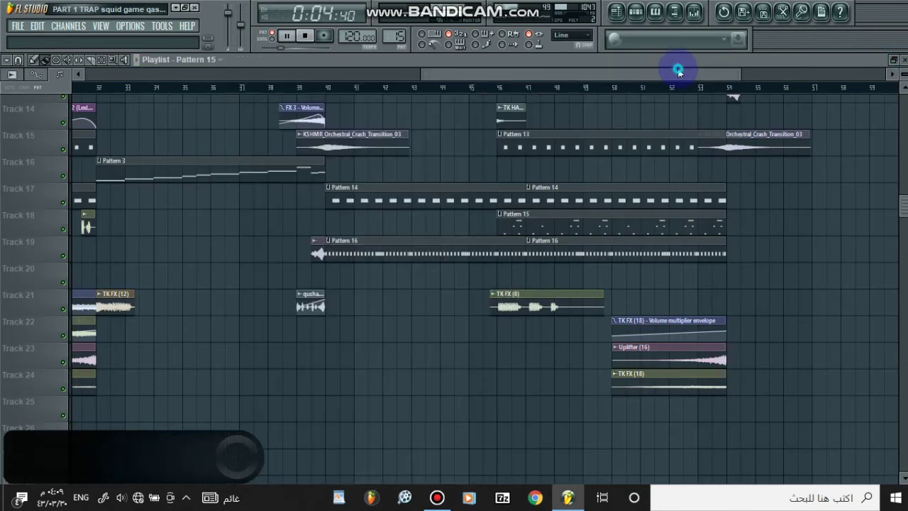
click(524, 87)
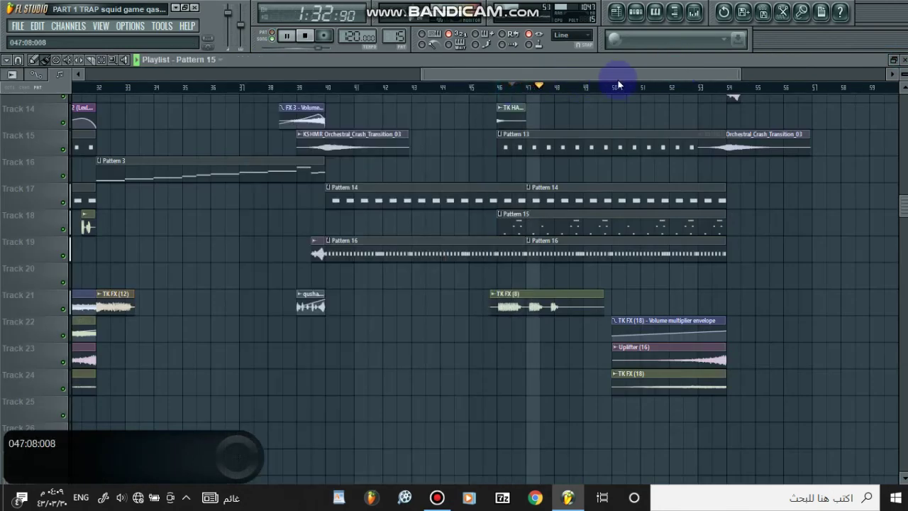
click(673, 87)
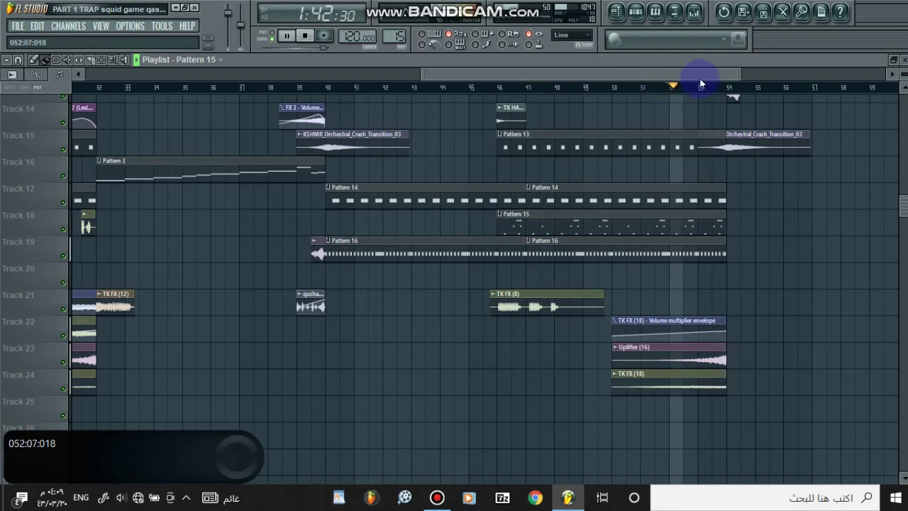
drag(742, 75, 885, 75)
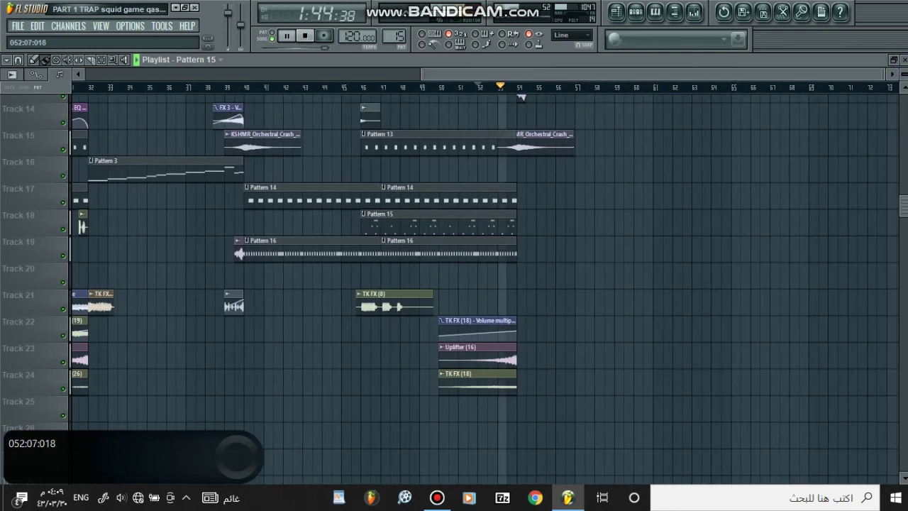
Stop playback and bring the start of the song on the uppermost playlist tracks into view
drag(904, 206, 903, 106)
scroll(552, 145, up, 3)
right_click(63, 142)
right_click(64, 142)
drag(459, 75, 13, 77)
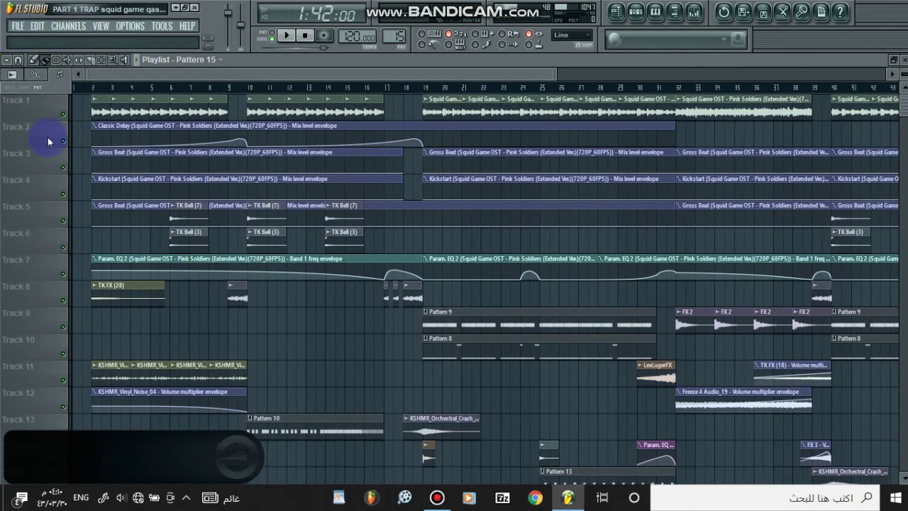
click(449, 502)
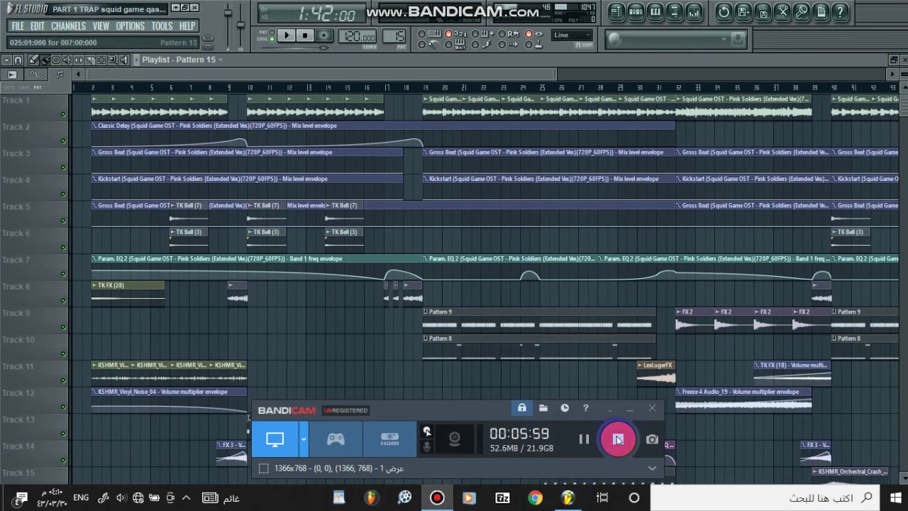